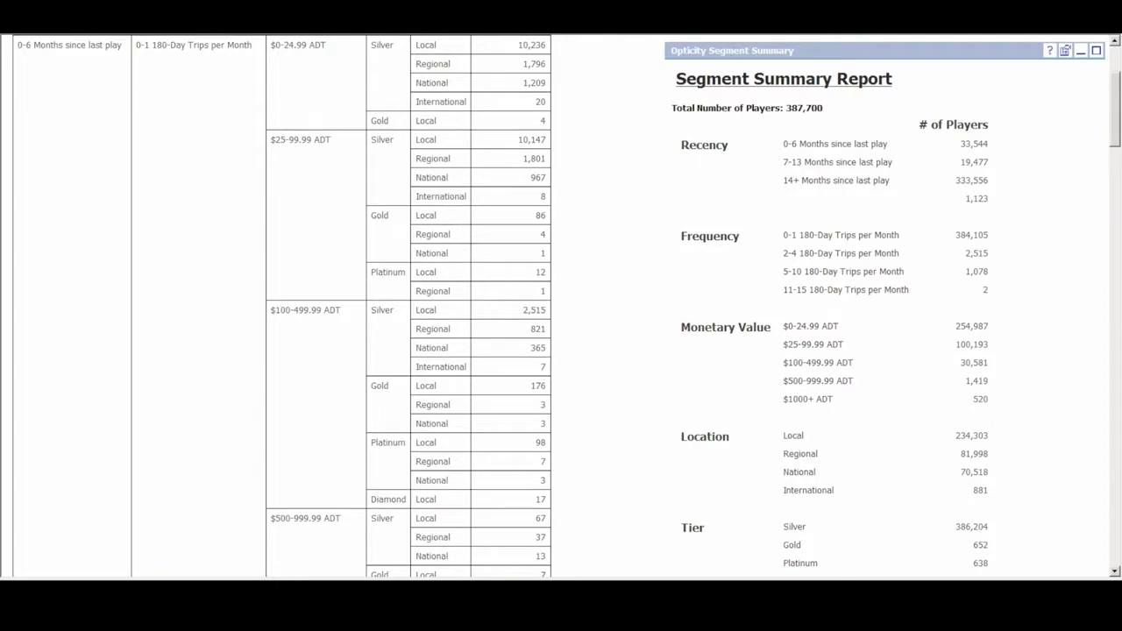
Run the Segment Player Detail report and save the resulting Excel 97-2003 worksheet in the Downloads folder.
scroll(1114, 100, up, 2)
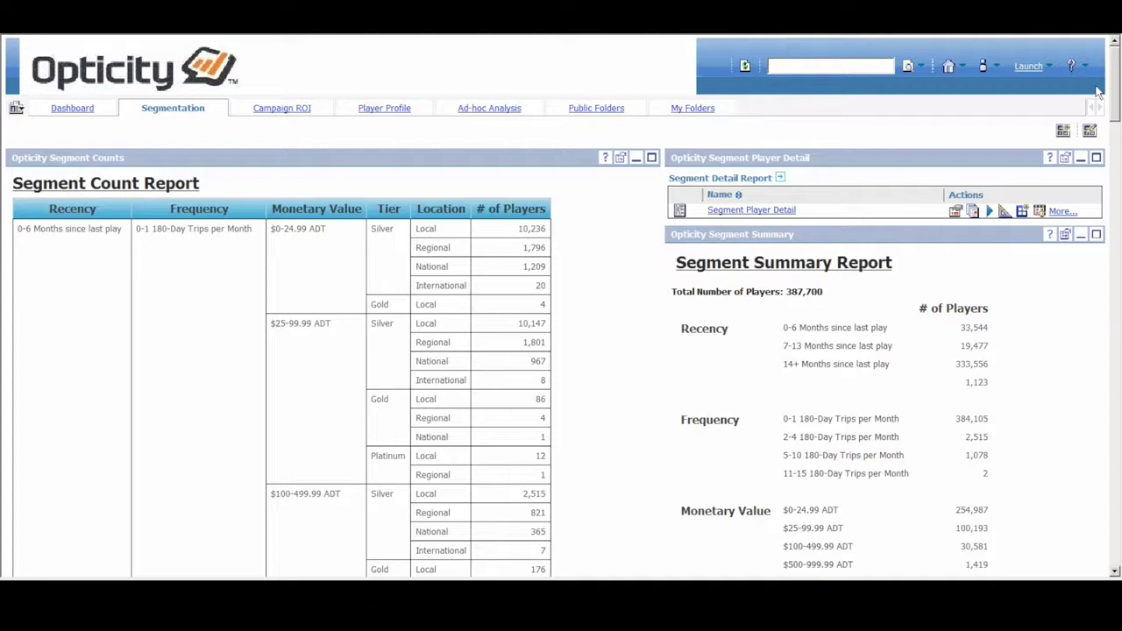
click(751, 211)
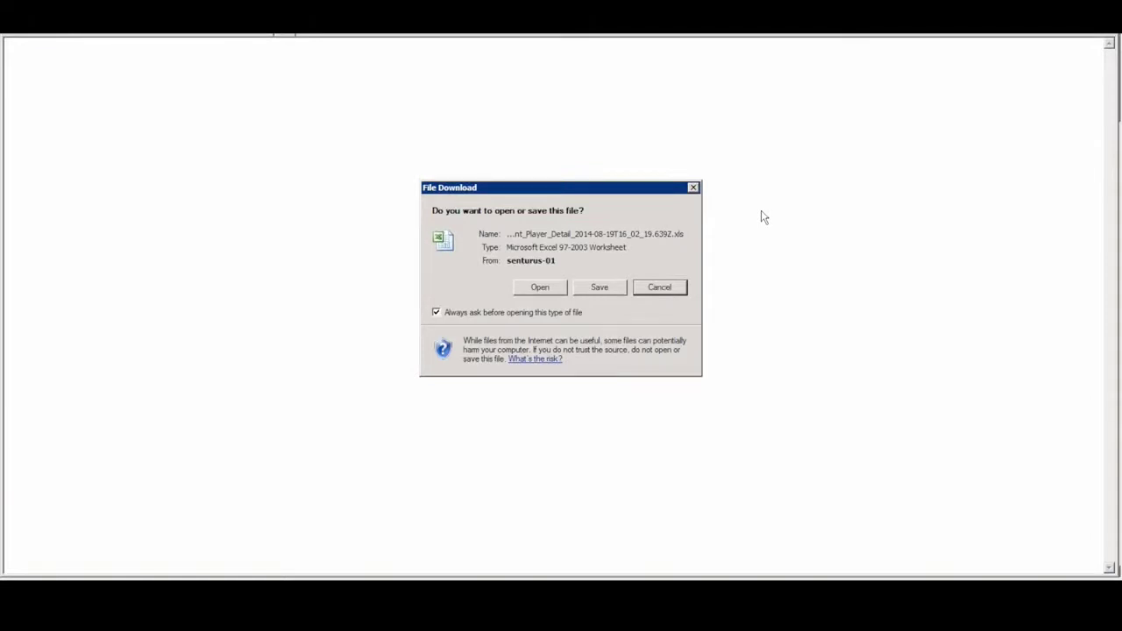
click(598, 288)
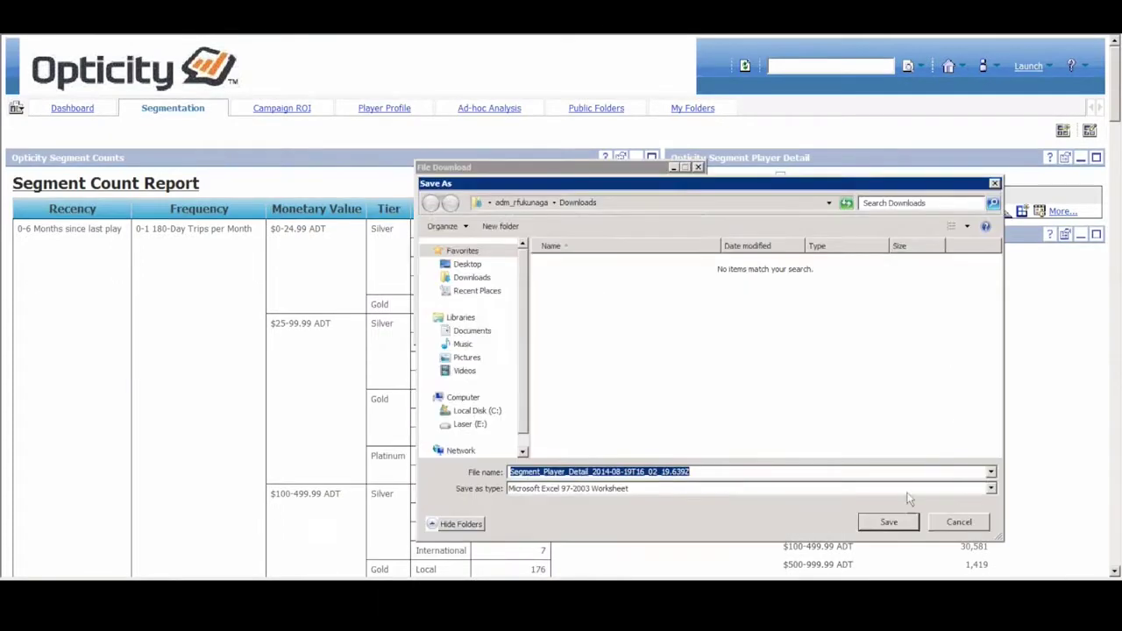
click(888, 522)
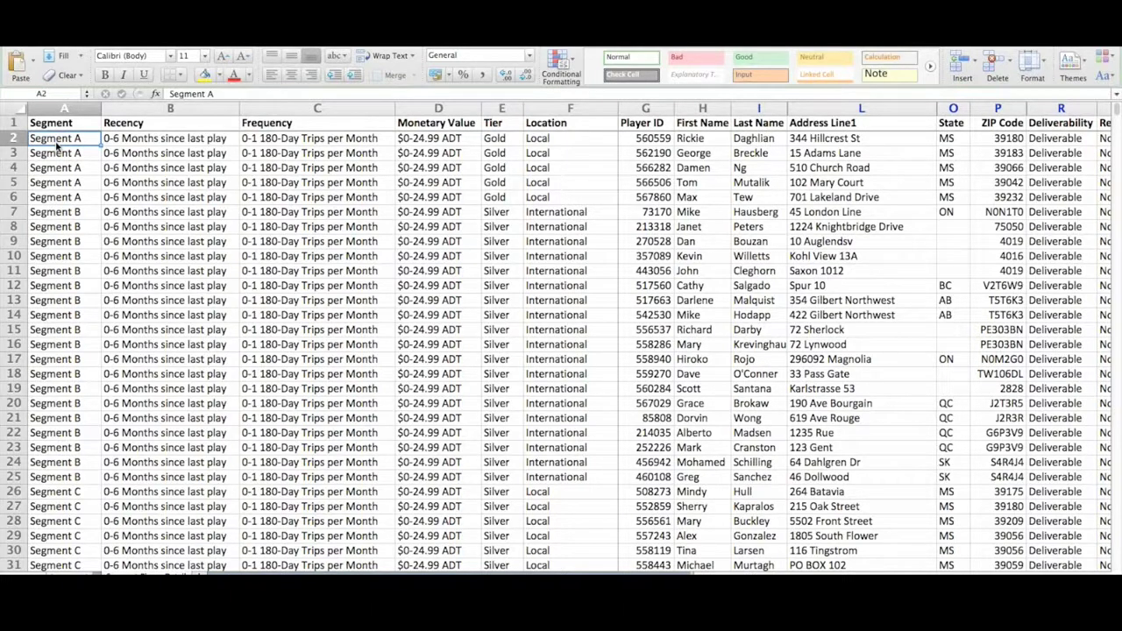
Examine the first Segment A record across its segment criteria, player contact details, mailing status and gender columns.
key(Right)
key(Right)
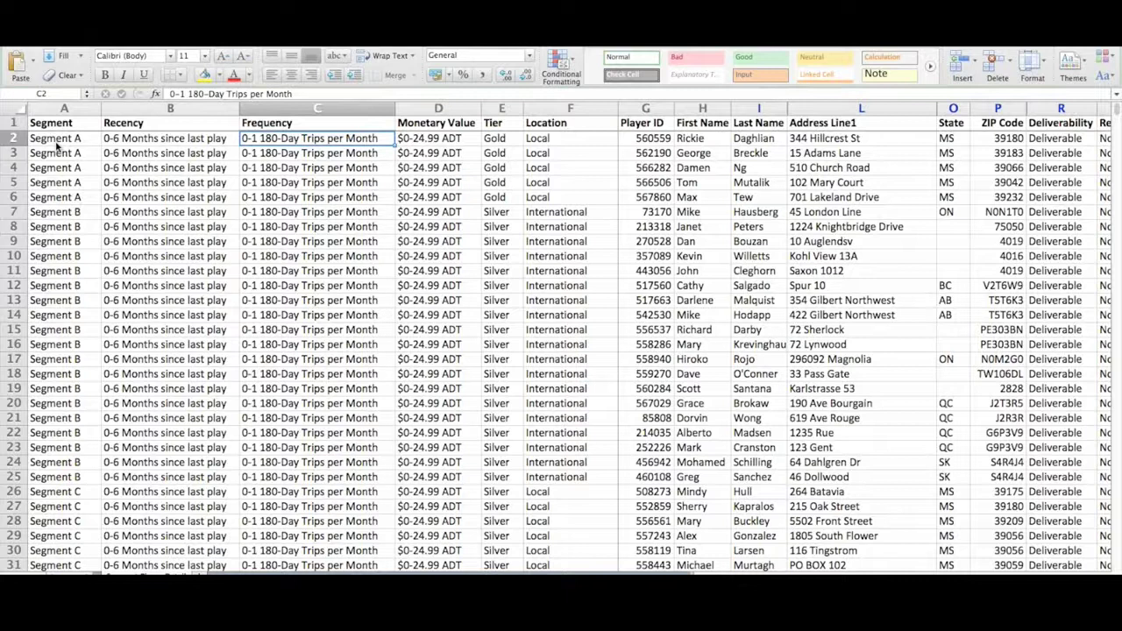
key(Right)
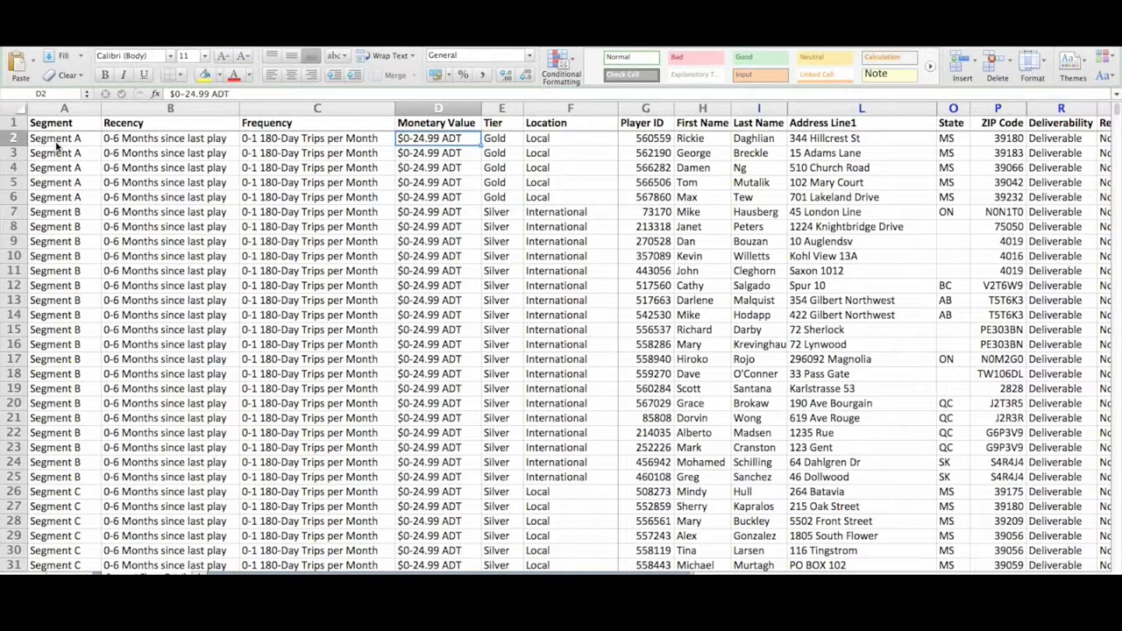
key(Right)
key(Right)
key(Right)
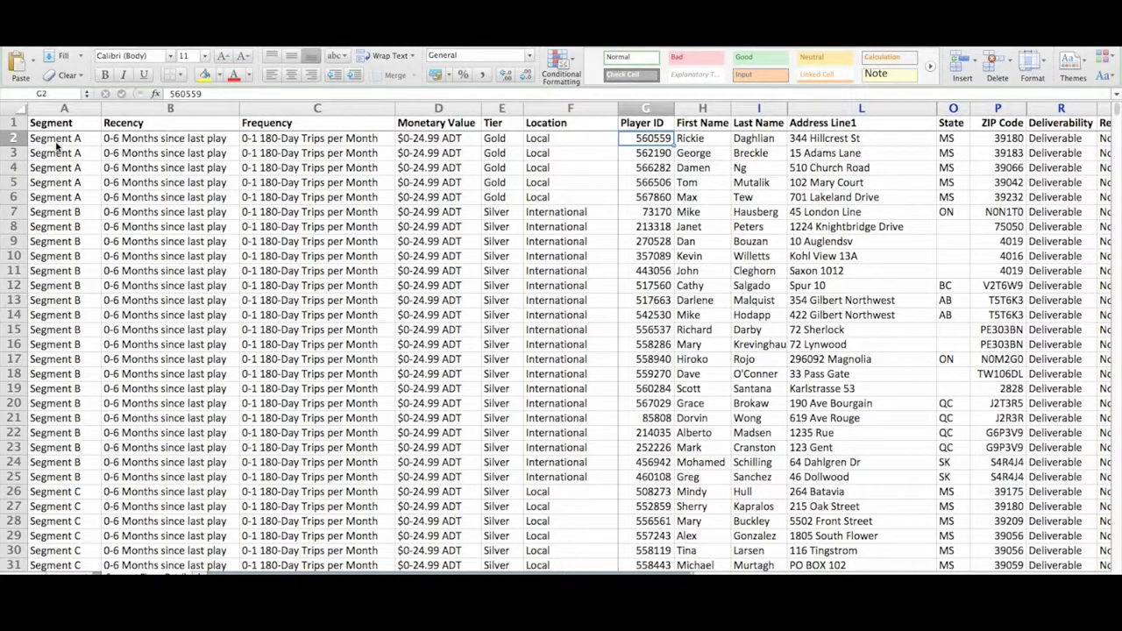
key(Right)
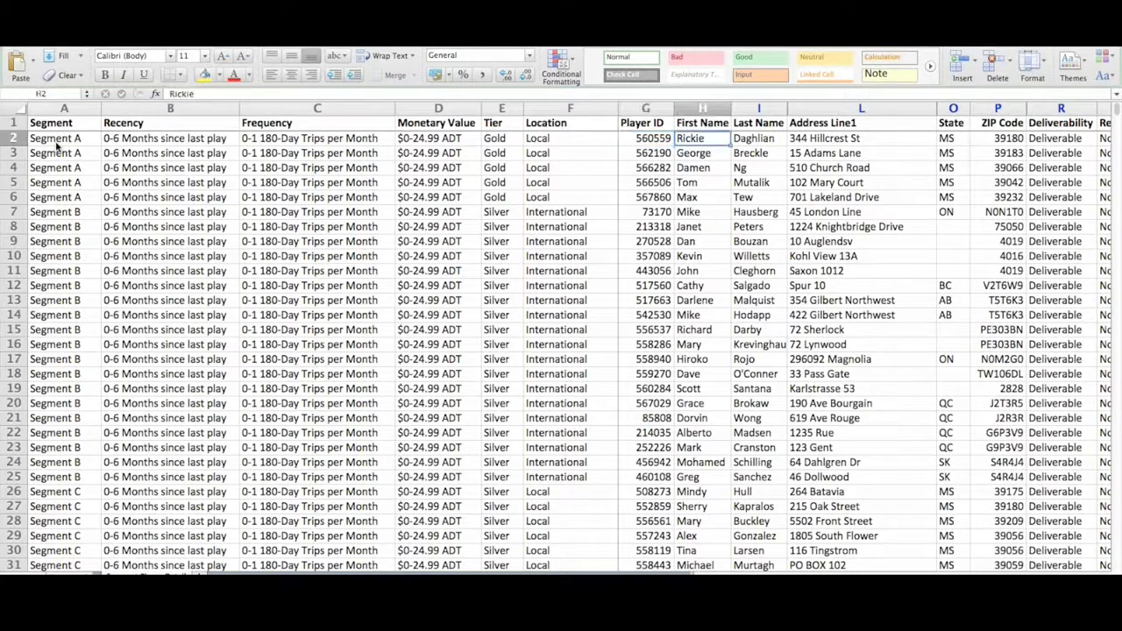
key(Right)
key(Right)
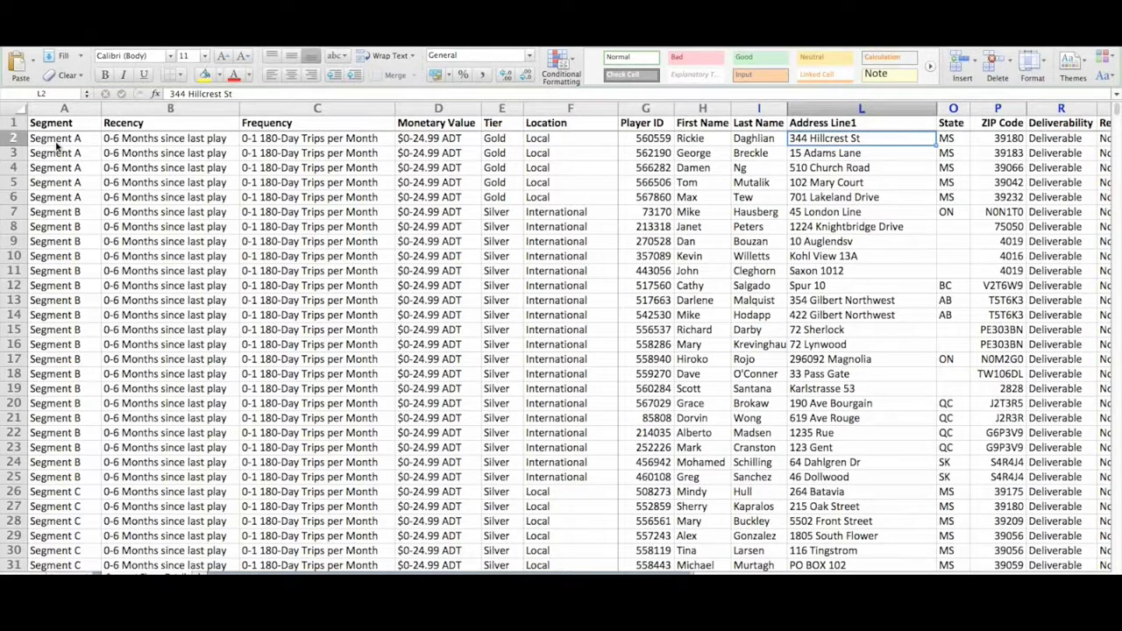
key(Right)
key(Right)
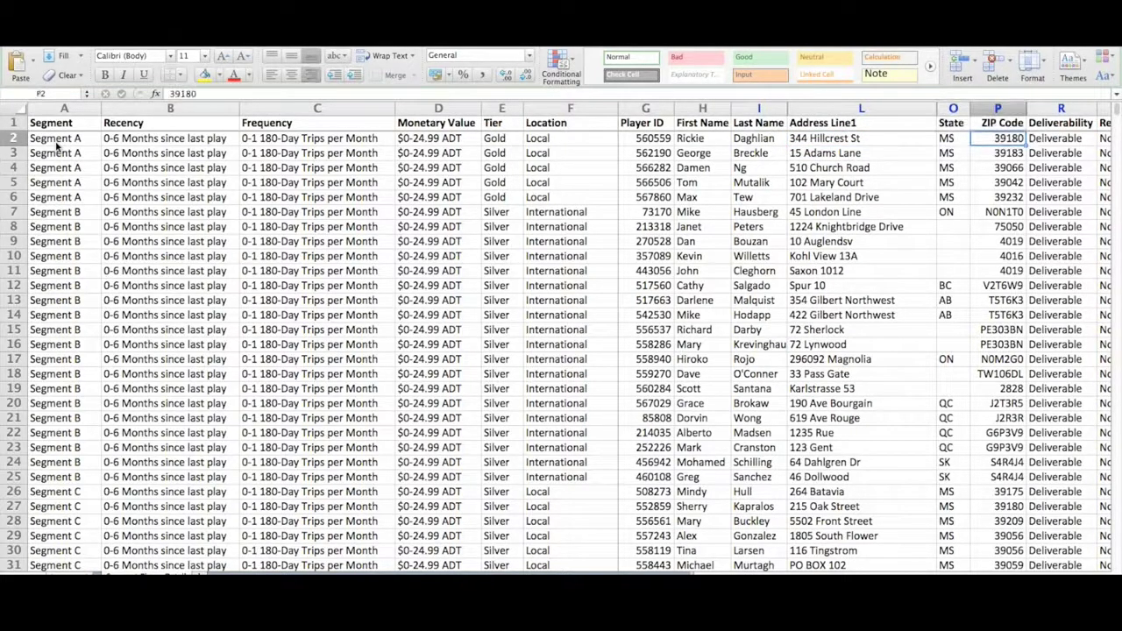
key(Right)
key(Right)
key(Right)
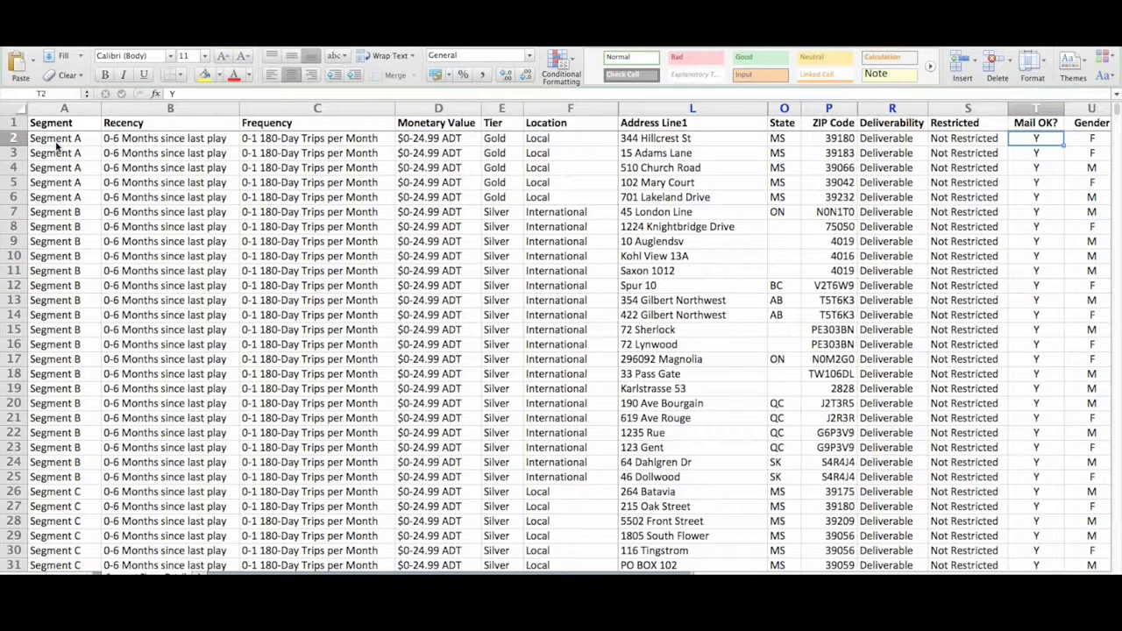
key(Right)
Examine the offer code and the Offer 1 to Offer 3 columns of the first Segment A record.
key(Right)
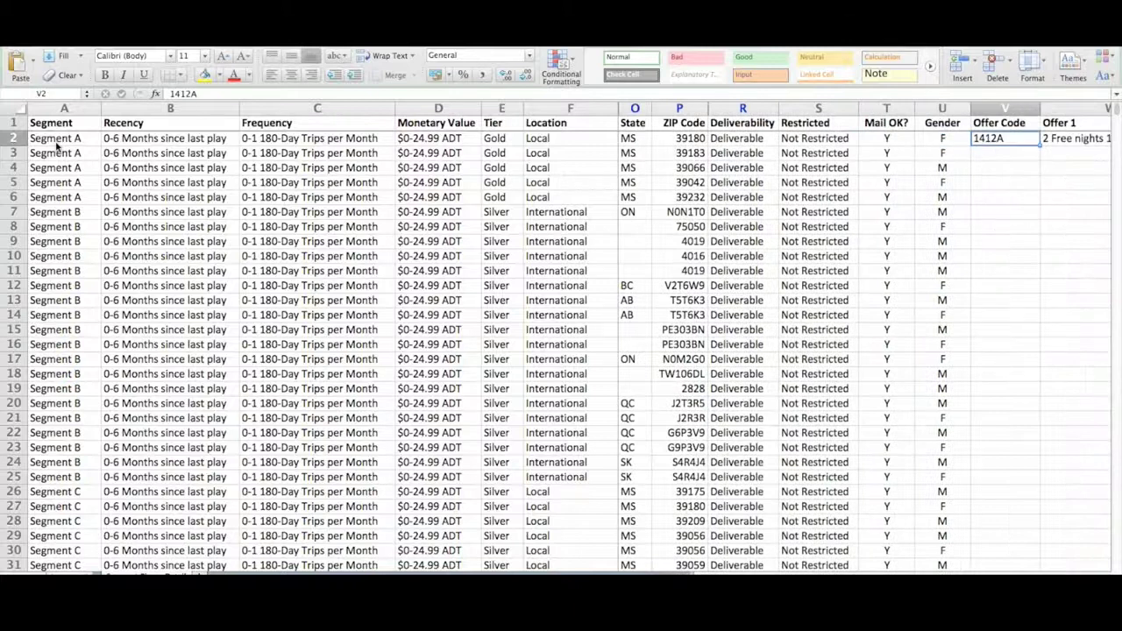
key(Right)
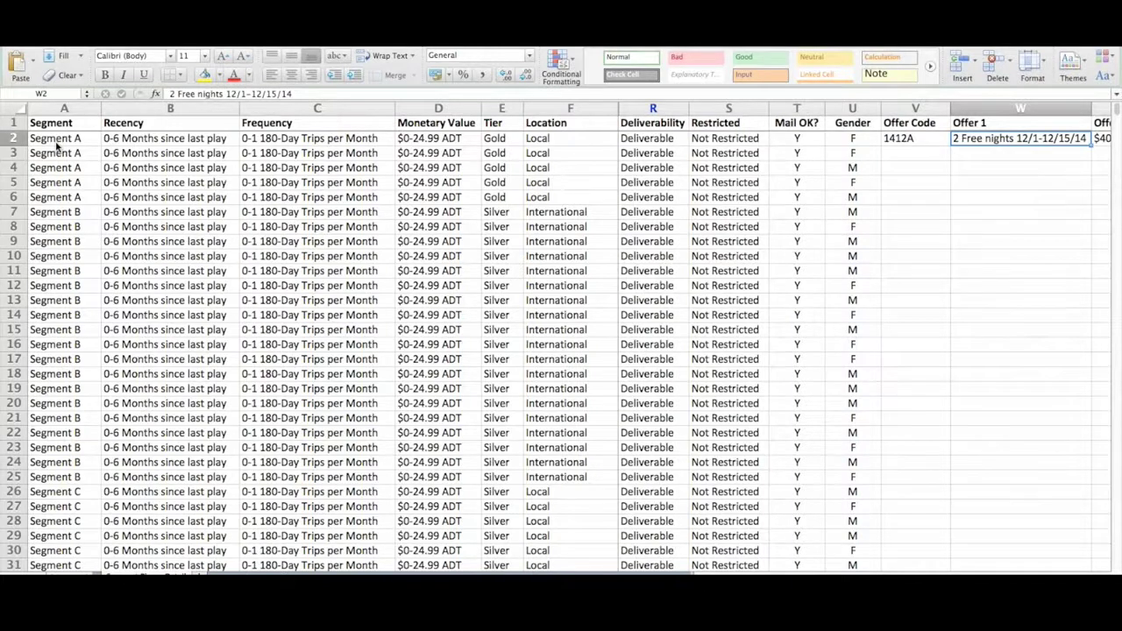
key(Right)
key(Right)
key(Left)
key(Left)
key(Left)
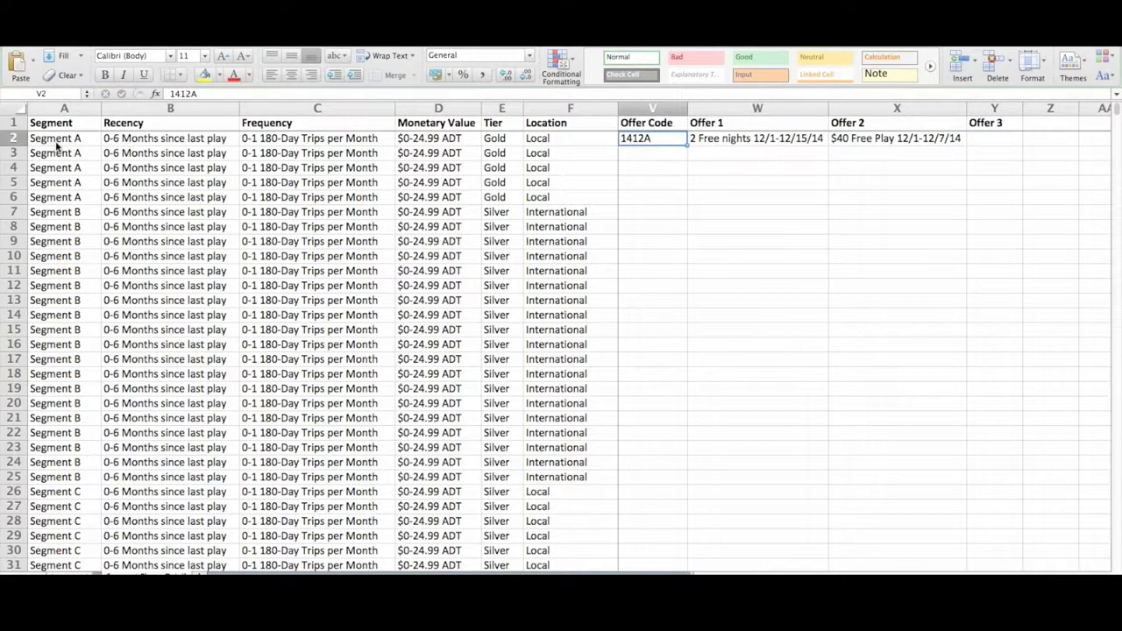
key(Down)
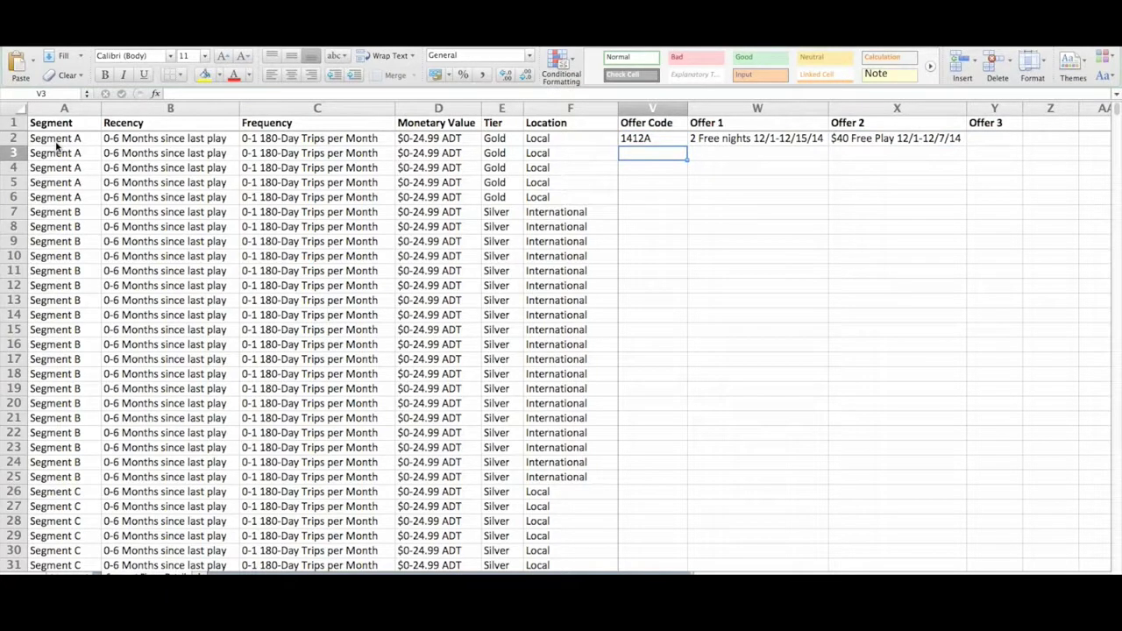
key(Up)
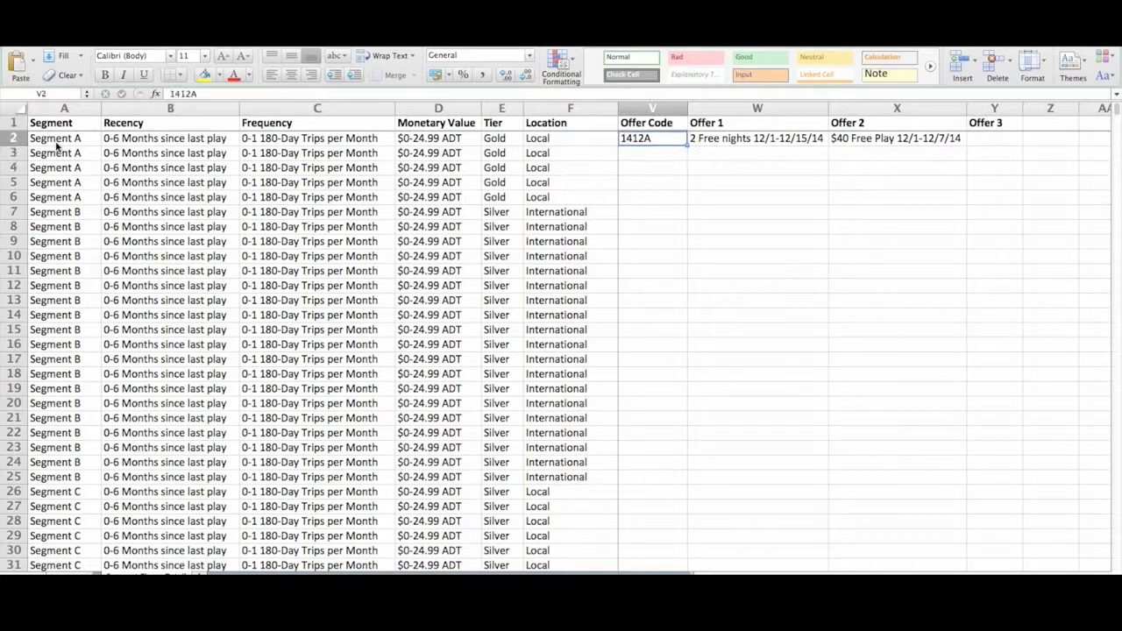
Copy the offer code and both offers from row 2 to the remaining Segment A rows, 3 to 6.
key(shift+Right)
key(shift+Right)
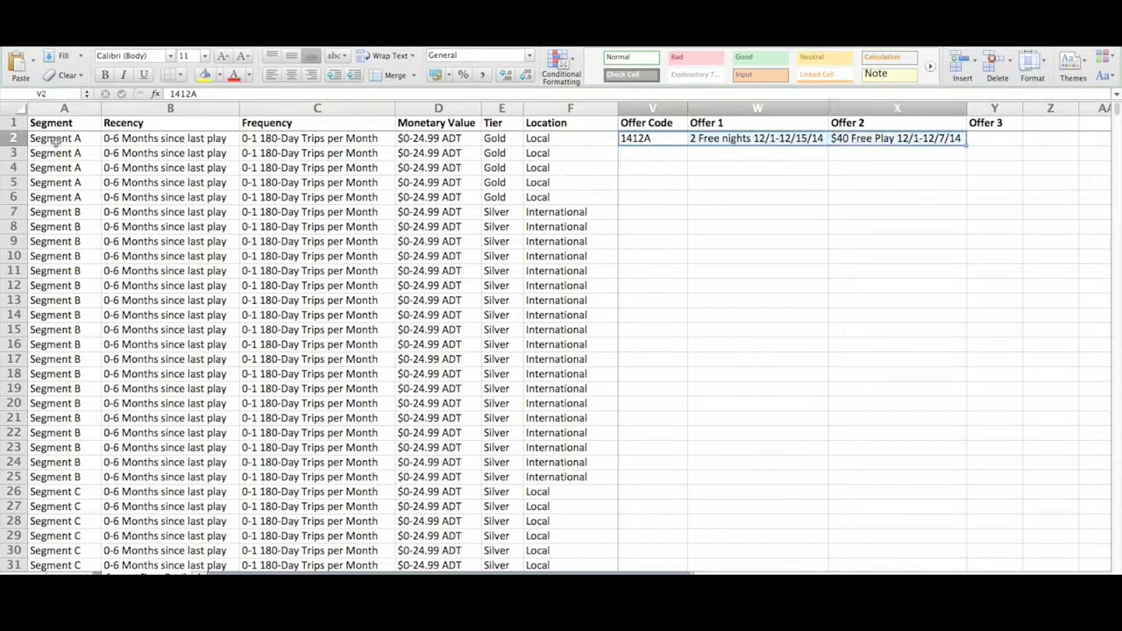
key(Down)
key(shift+Down)
key(shift+Down)
key(shift+Down)
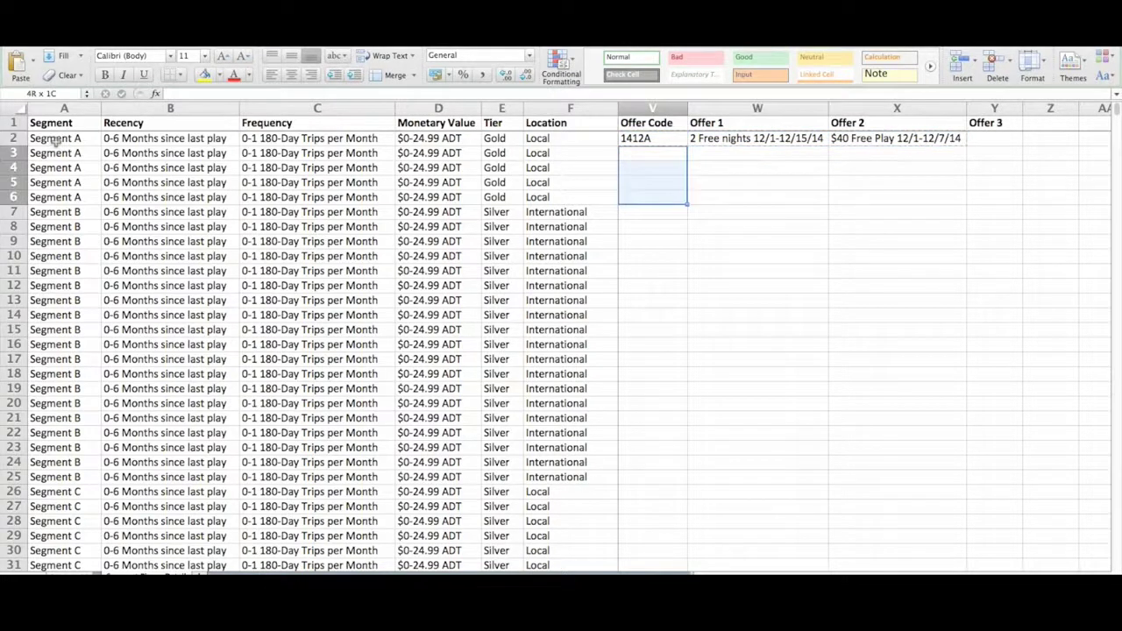
text(1412A	2 Free nights 12/1-12/15/14	$40 Free Play 12/1-12/7/14 1412A	2 Free nights 12/1-12/15/14	$40 Free Play 12/1-12/7/14 1412A	2 Free nights 12/1-12/15/14	$40 Free Play 12/1-12/7/14 1412A	2 Free nights 12/1-12/15/14	$40 Free Play 12/1-12/7/14)
Enter the offer code 1412B for the first Segment B row, in cell V7.
key(Down)
key(Down)
key(Down)
key(Down)
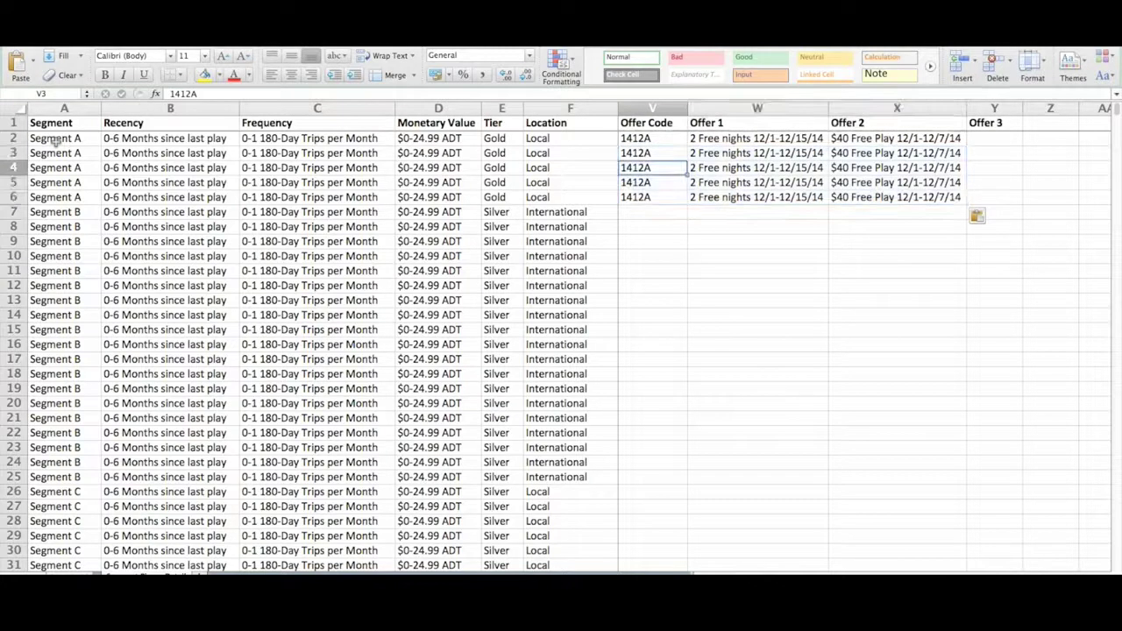
key(Up)
key(Down)
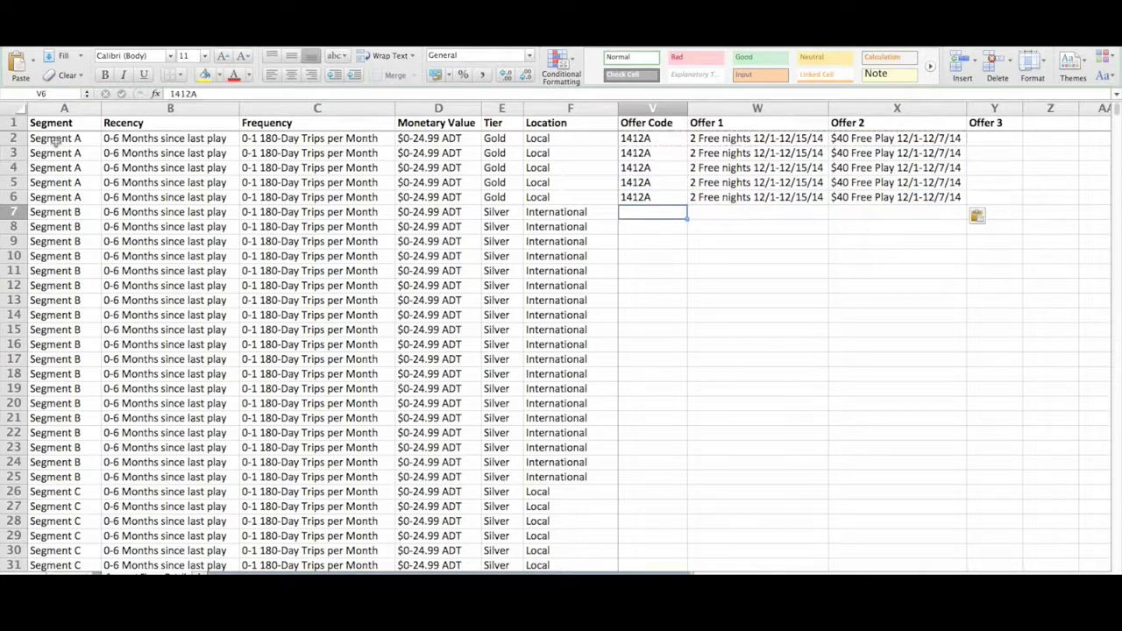
text(1412)
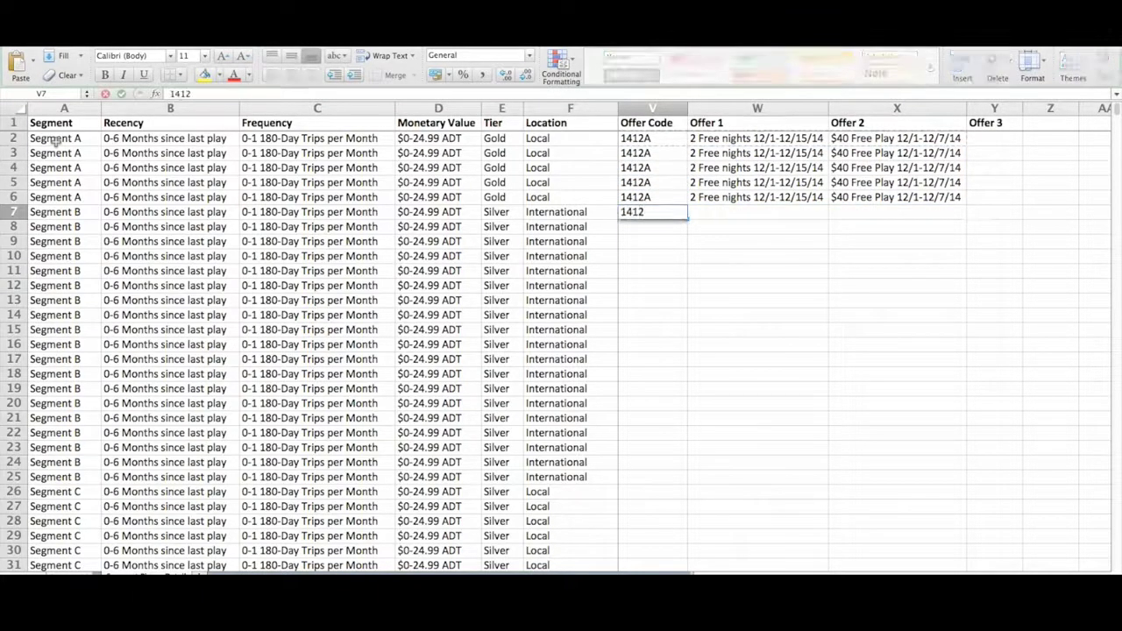
text(B)
key(Return)
Copy Offer 1 and Offer 2 from the last Segment A row into the first Segment B row.
key(Up)
key(Up)
key(Right)
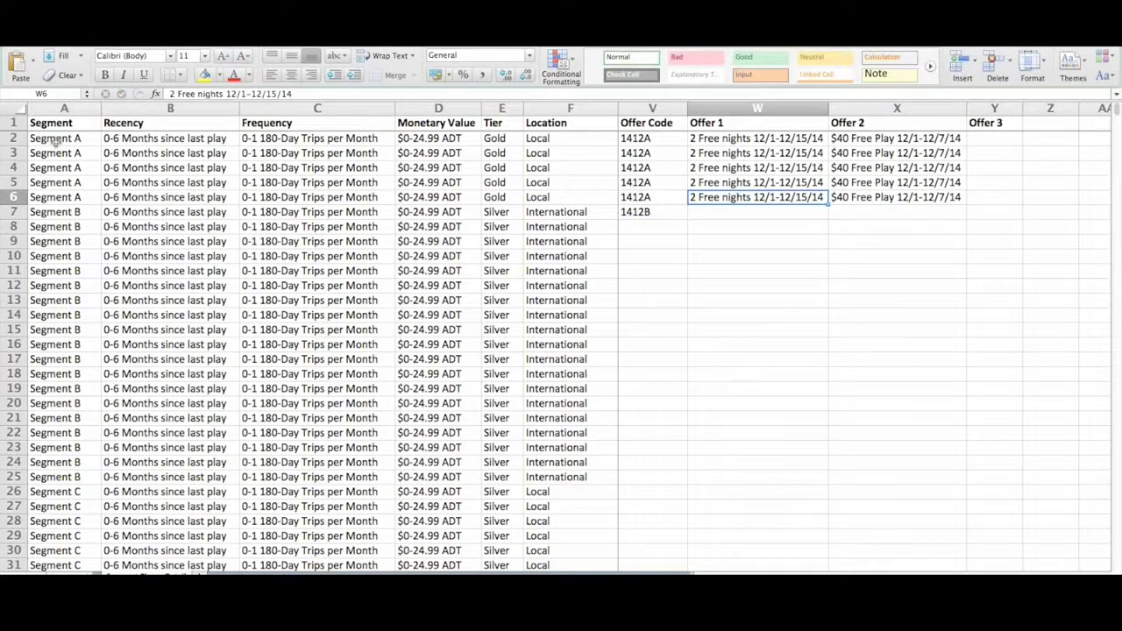
key(shift+Right)
key(super+c)
key(Down)
key(super+v)
key(shift+Left)
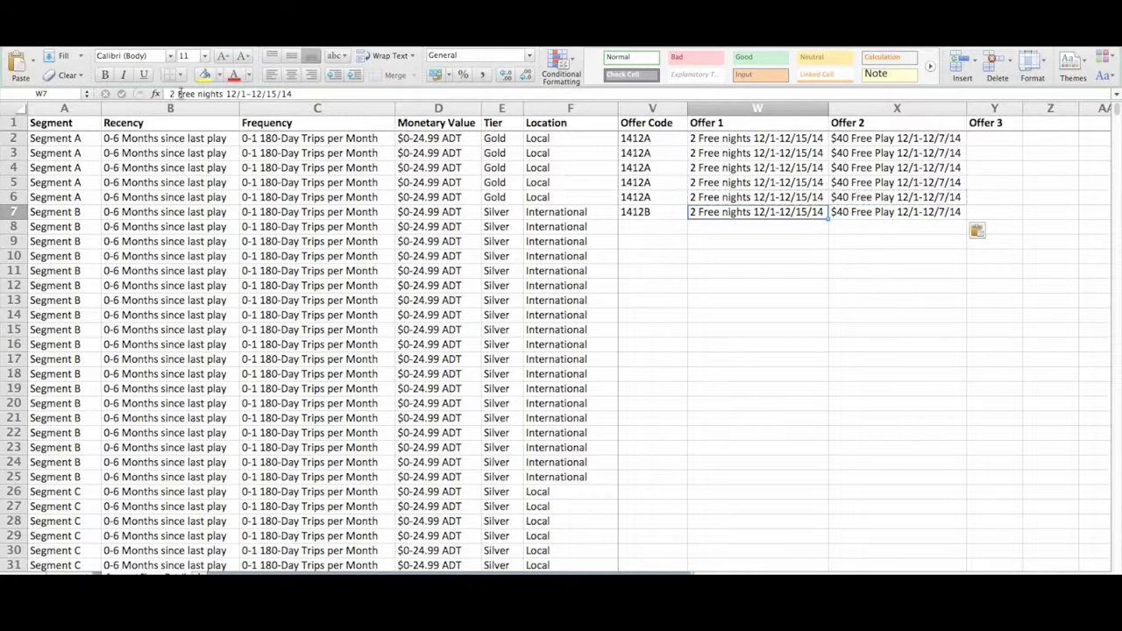
Change Offer 1 in the first Segment B row to "3 Free nights 12/1-12/15/14".
click(179, 94)
key(BackSpace)
key(BackSpace)
text(3)
key(Return)
Change Offer 2 in the first Segment B row to "$60 Free Play 12/1-12/7/14".
key(Up)
key(Right)
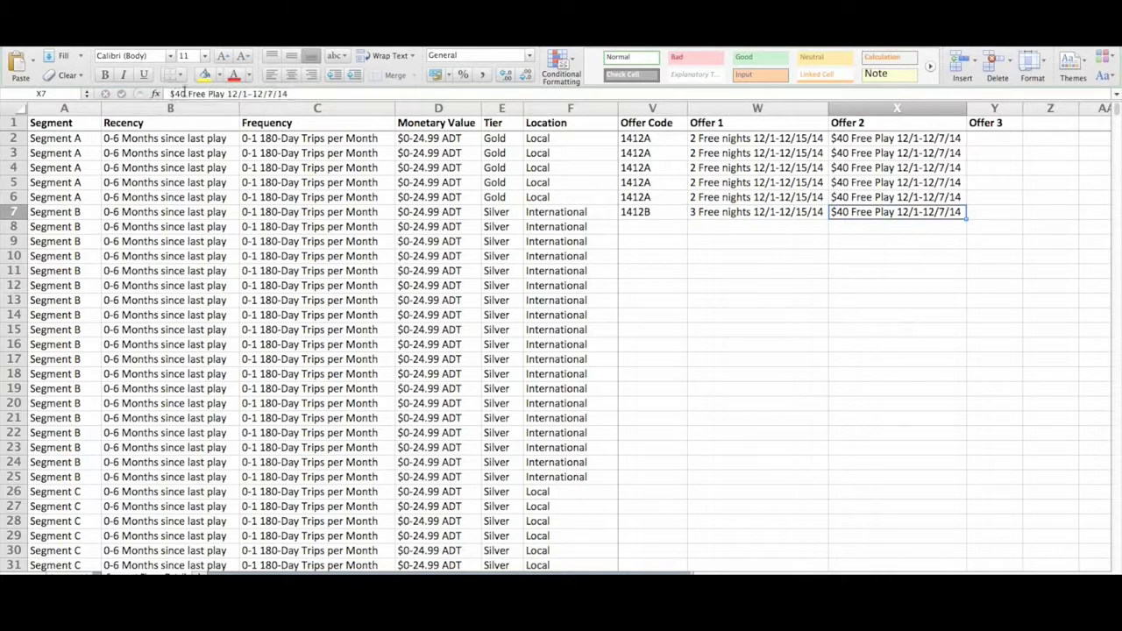
click(174, 94)
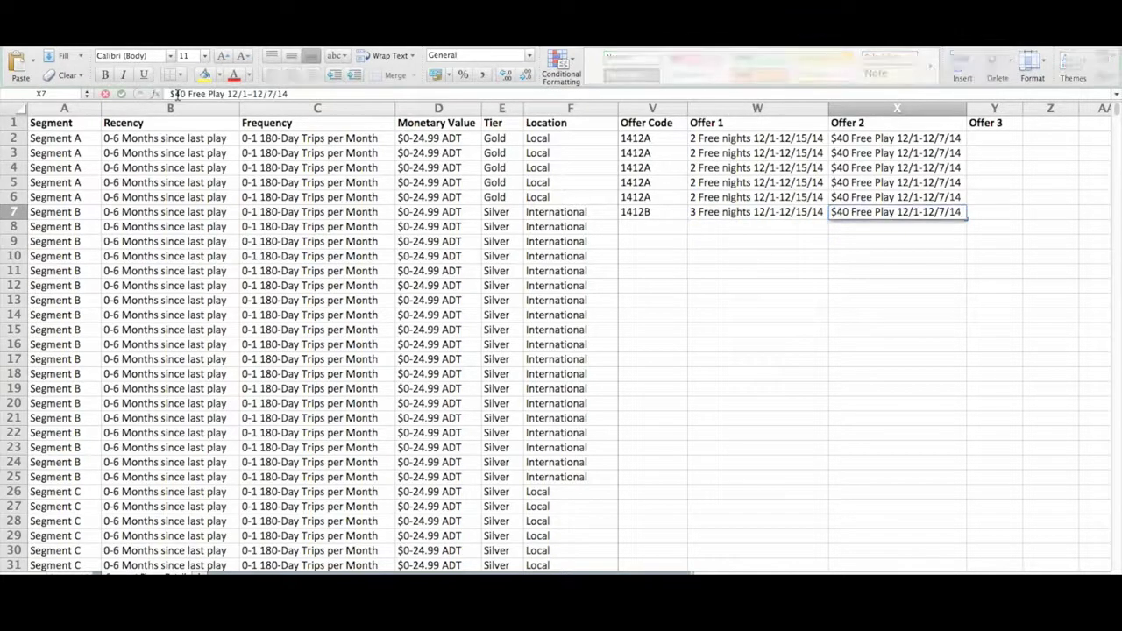
key(Delete)
text(6)
key(Return)
key(Up)
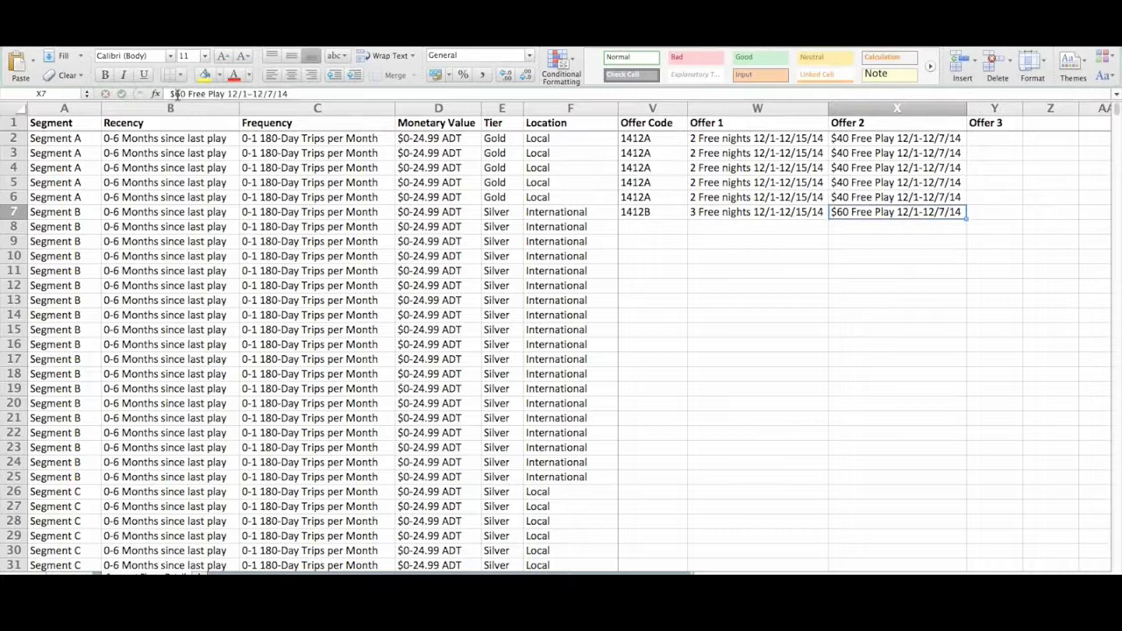
Copy the offer code and both offers from row 7 to the remaining Segment B rows, 8 to 25.
key(Left)
key(Left)
key(shift+Right)
key(super+c)
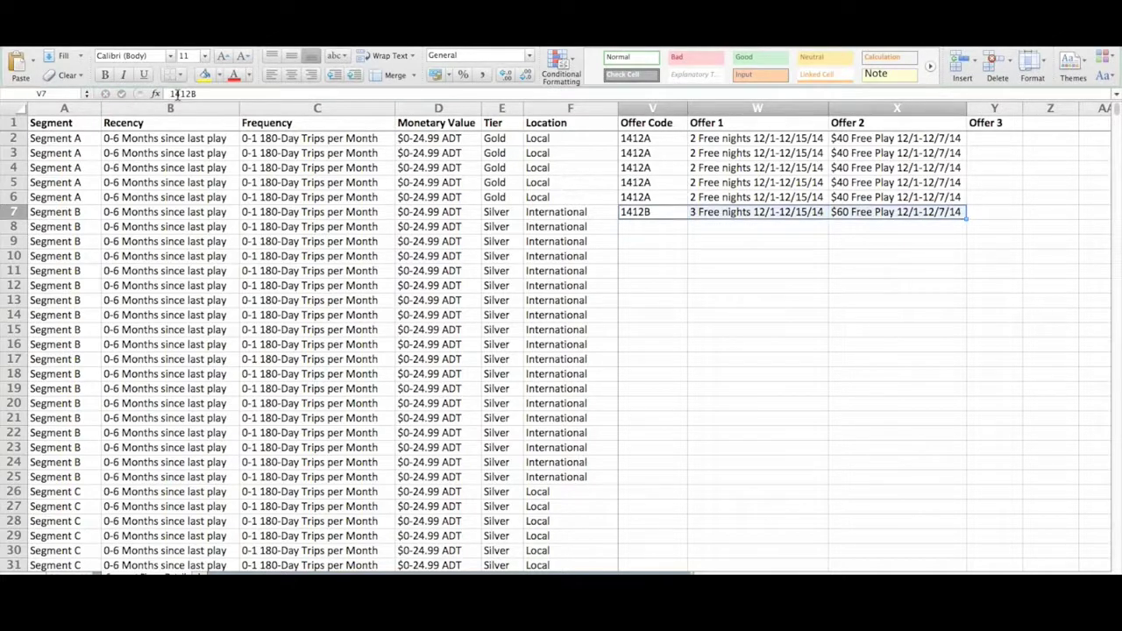
key(Down)
key(shift+Down)
key(shift+Down)
key(shift+Down)
key(shift+Down)
key(shift+Down)
key(shift+Down)
key(shift+Down)
key(shift+Down)
key(shift+Down)
key(shift+Down)
key(shift+Down)
key(shift+Down)
key(shift+Down)
key(shift+Down)
key(shift+Down)
key(shift+Down)
key(shift+Down)
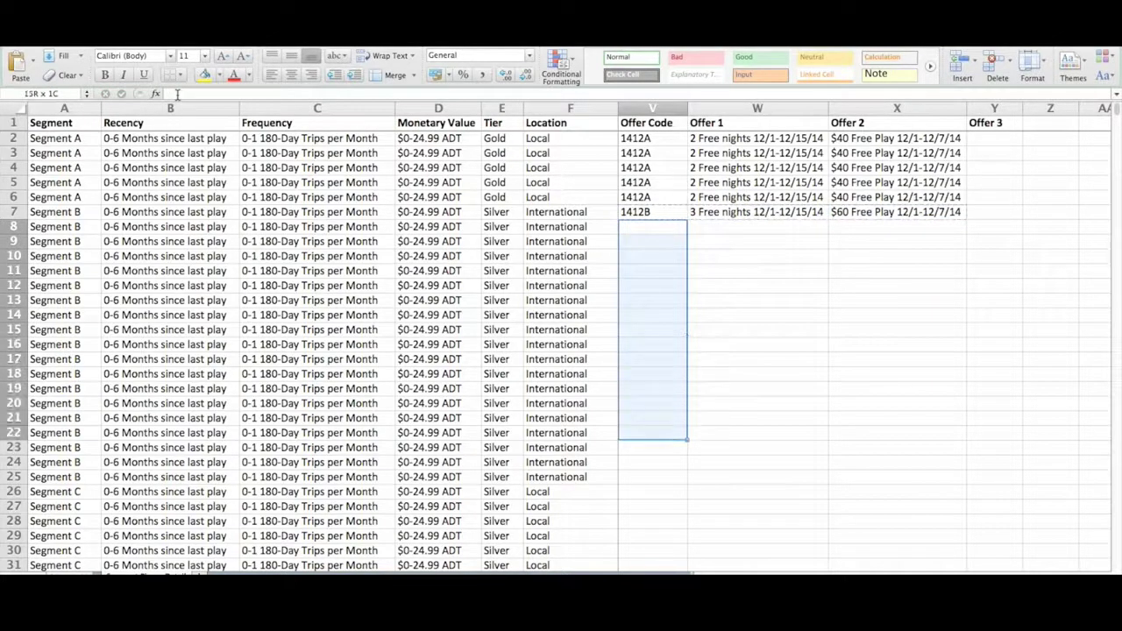
key(super+v)
Enter the offer code 1412C for the first Segment C row, in cell V26.
key(Down)
key(Down)
key(Down)
key(Down)
key(Down)
key(Down)
key(Down)
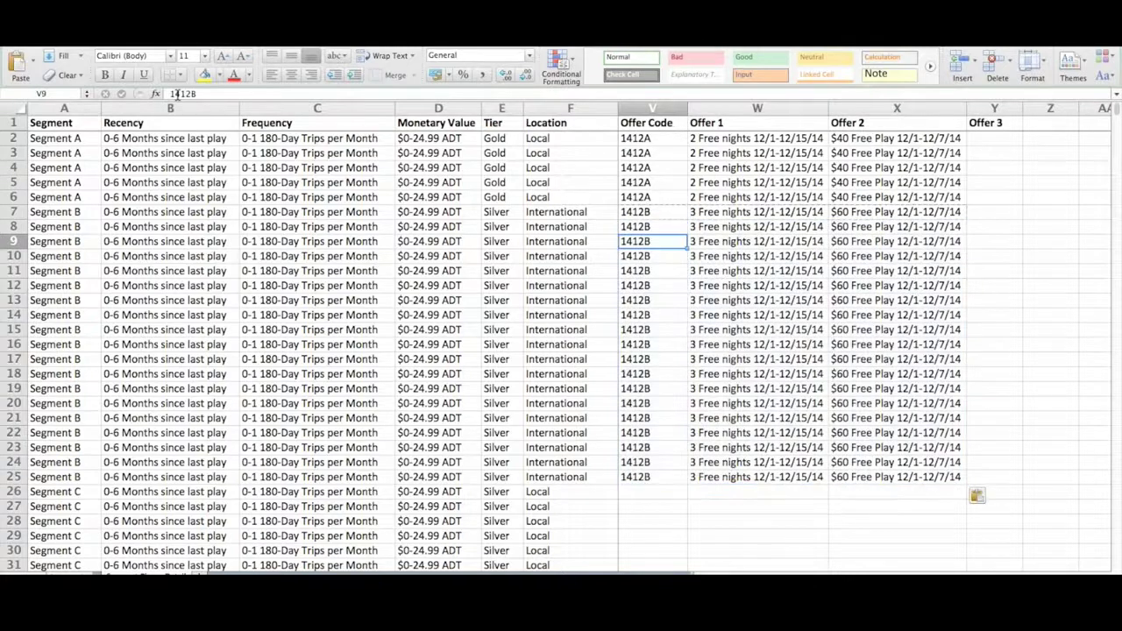
key(Down)
key(Down)
key(Down)
key(Down)
key(Down)
key(Down)
key(Down)
key(Down)
key(Down)
key(Down)
key(Down)
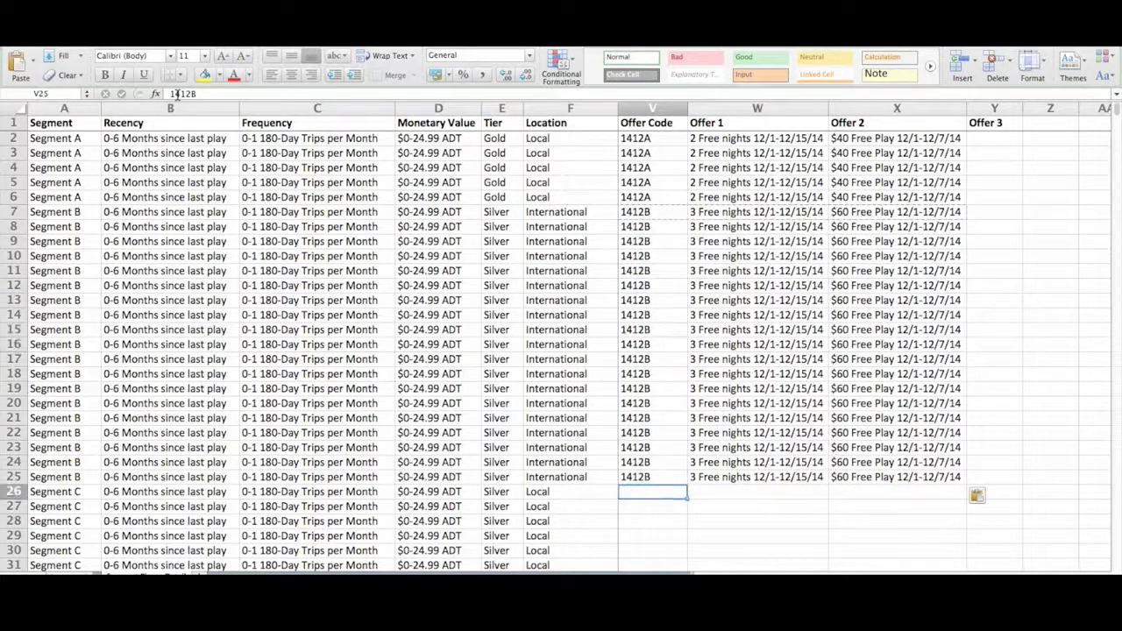
text(14)
key(BackSpace)
text(12)
key(BackSpace)
key(BackSpace)
text(412C)
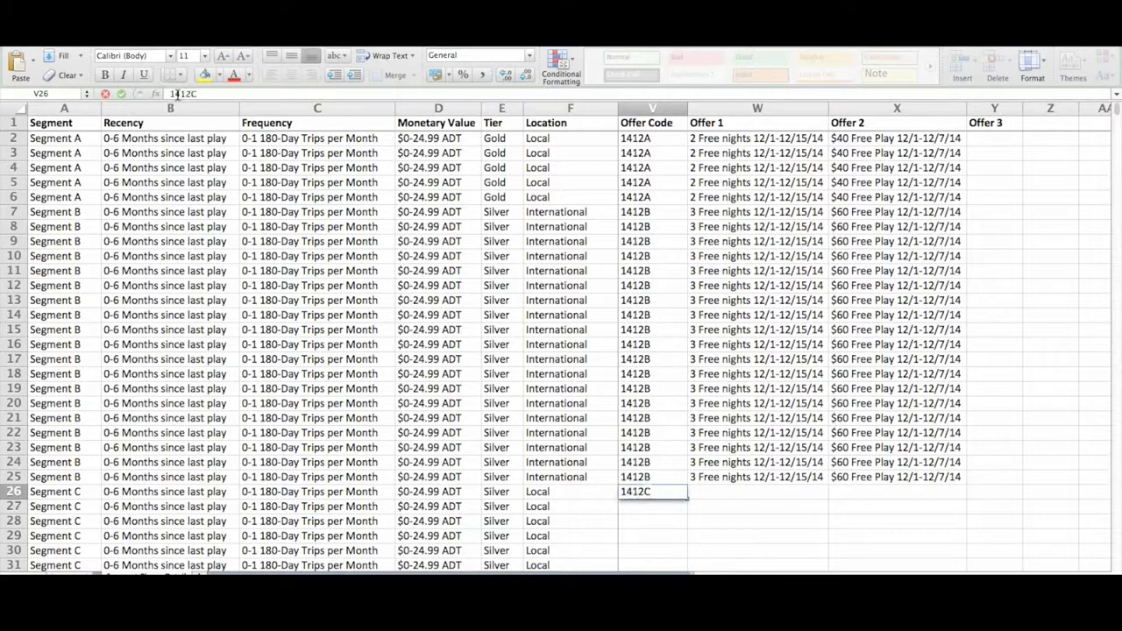
key(Return)
Copy Offer 1 and Offer 2 from the last Segment B row into the first Segment C row.
key(Up)
key(Up)
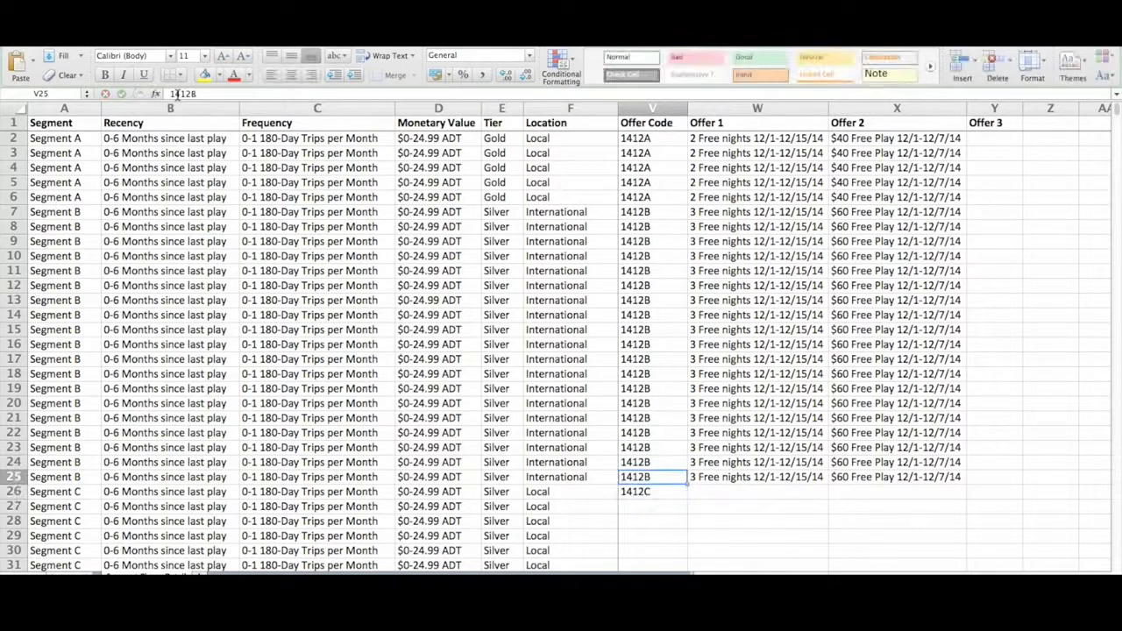
key(Right)
key(shift+Right)
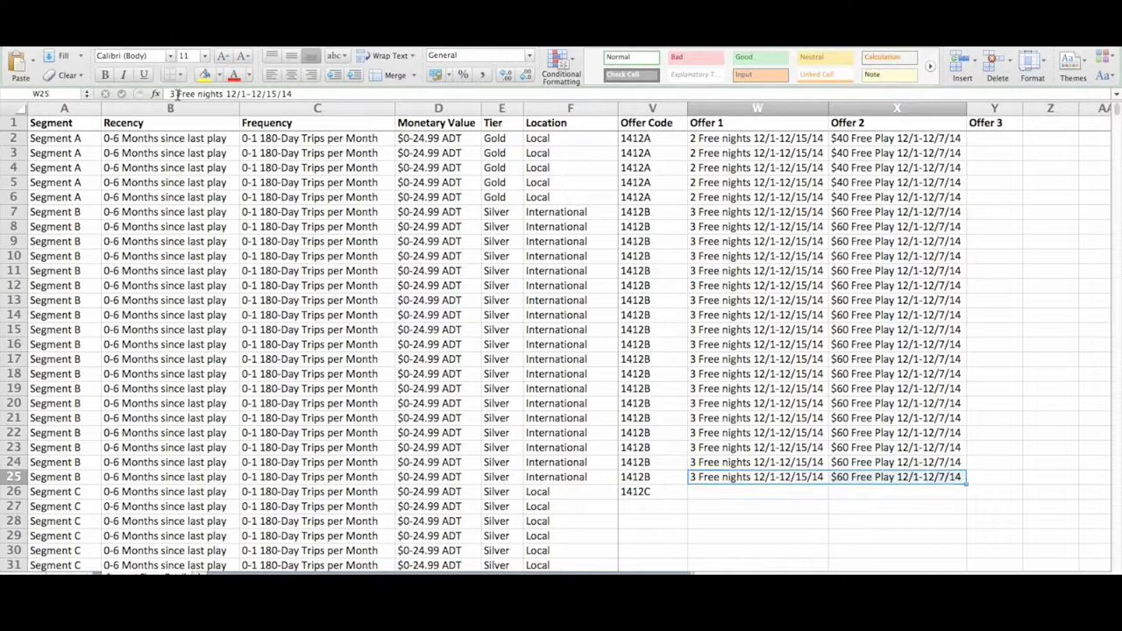
key(Down)
key(super+v)
Change Offer 1 in the first Segment C row, cell W26, to "1 Free night 12/1-12/15/14".
key(shift+Left)
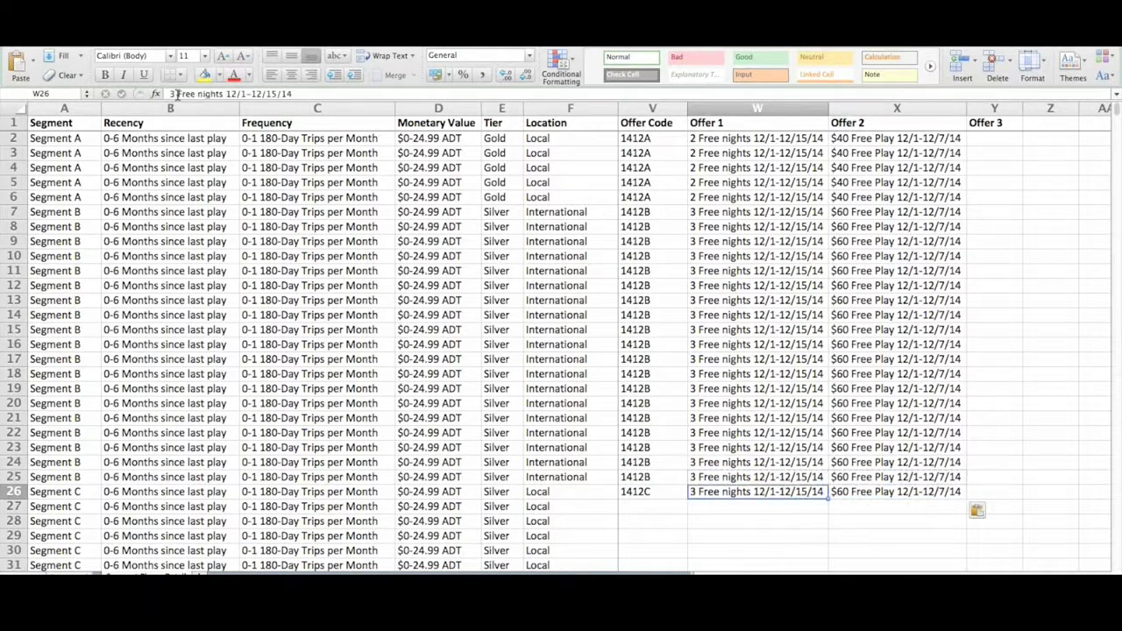
click(173, 94)
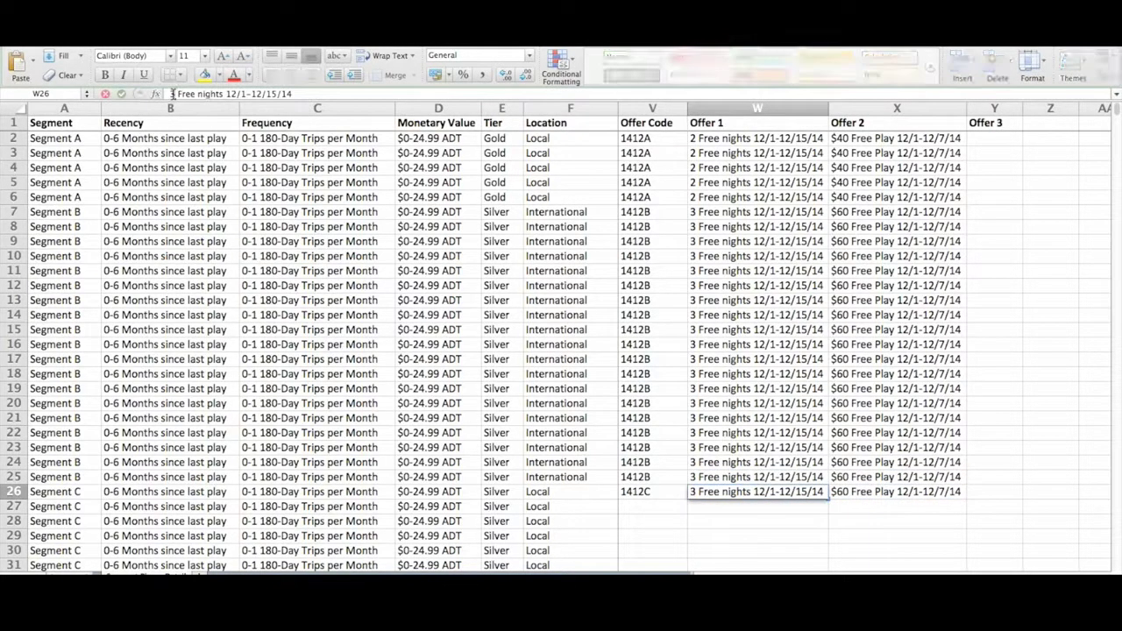
click(224, 93)
key(BackSpace)
text(1)
key(Return)
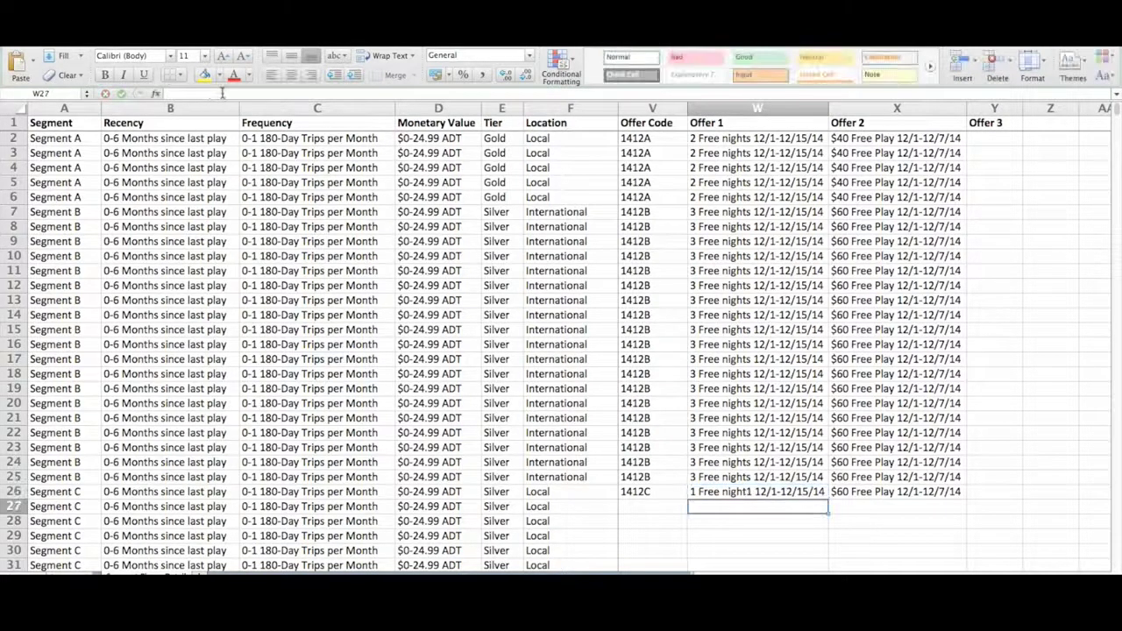
key(Up)
click(224, 94)
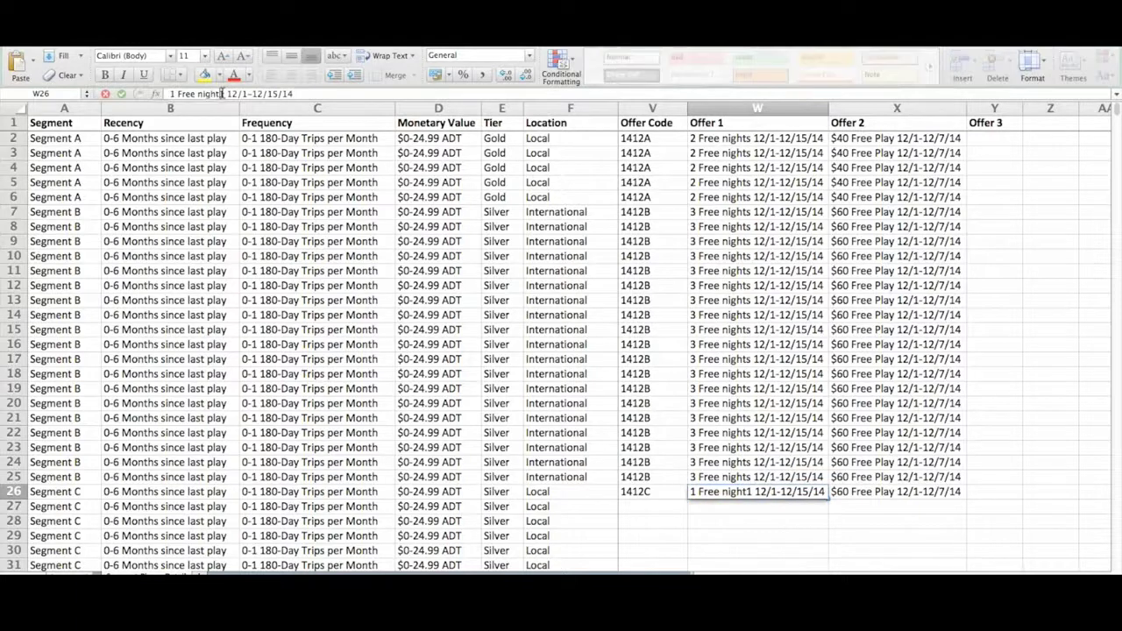
key(BackSpace)
key(Return)
Change Offer 2 in the first Segment C row, cell X26, to "$20 Free Play 12/1-12/7/14".
key(Up)
key(Right)
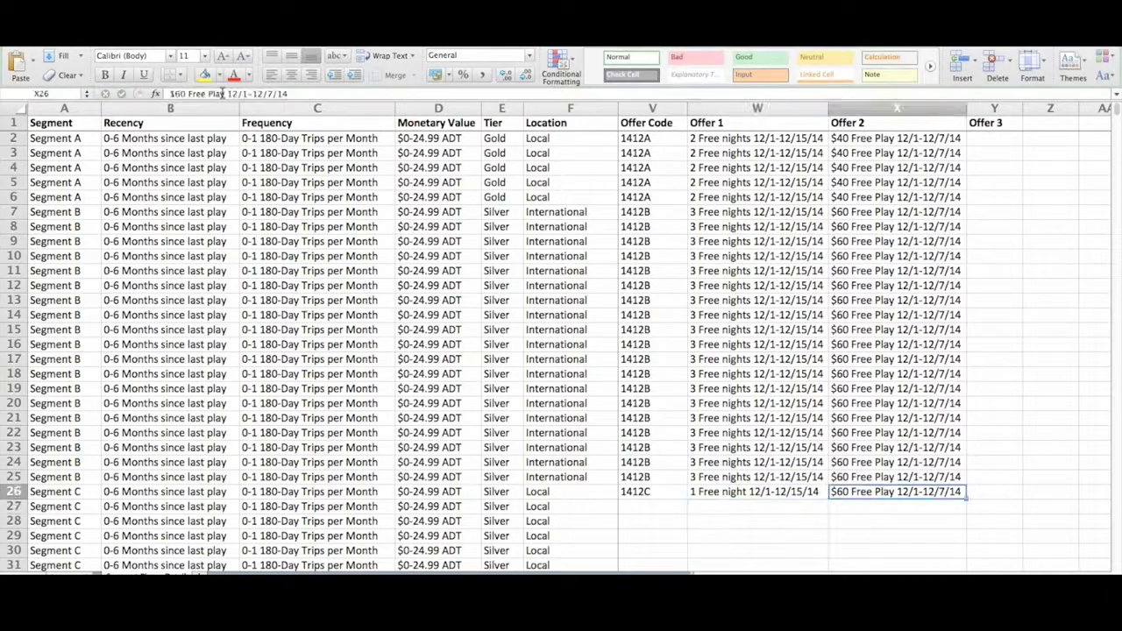
click(179, 93)
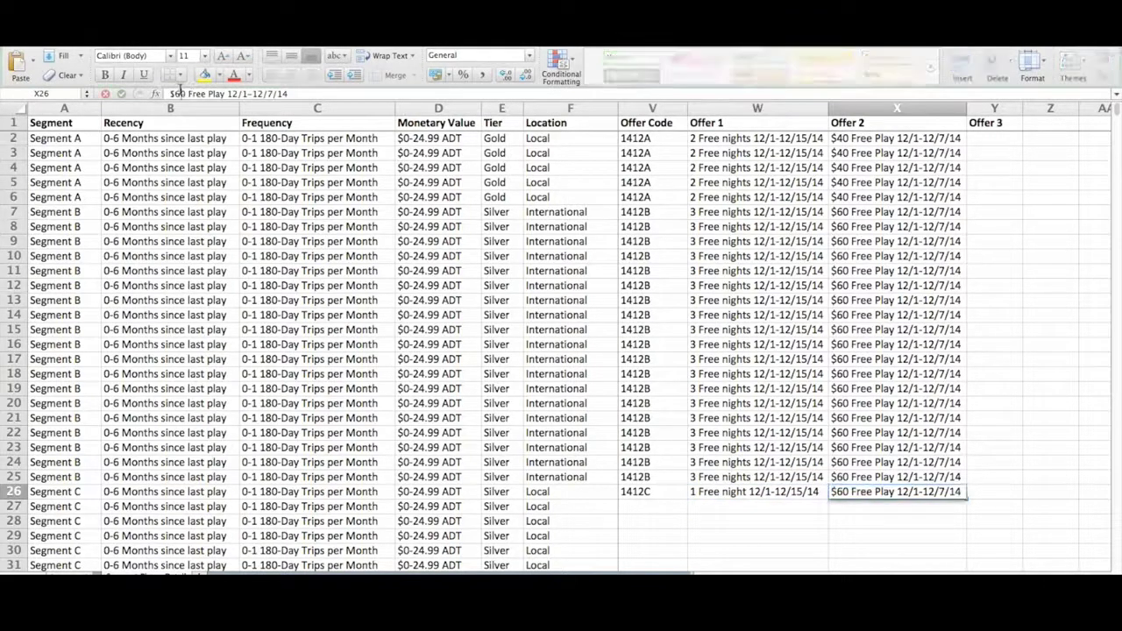
key(BackSpace)
text(2)
key(Return)
key(Up)
Copy the offer code and both offers from row 26 to the Segment C rows 27 to 31.
key(Left)
key(Left)
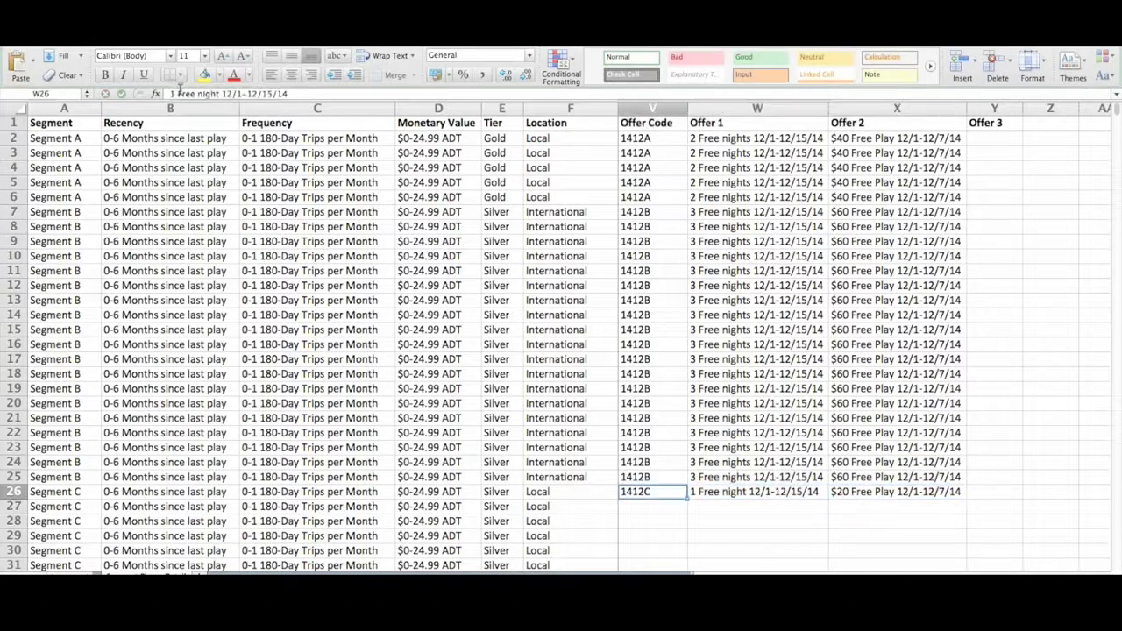
key(shift+Right)
key(shift+Right)
key(Down)
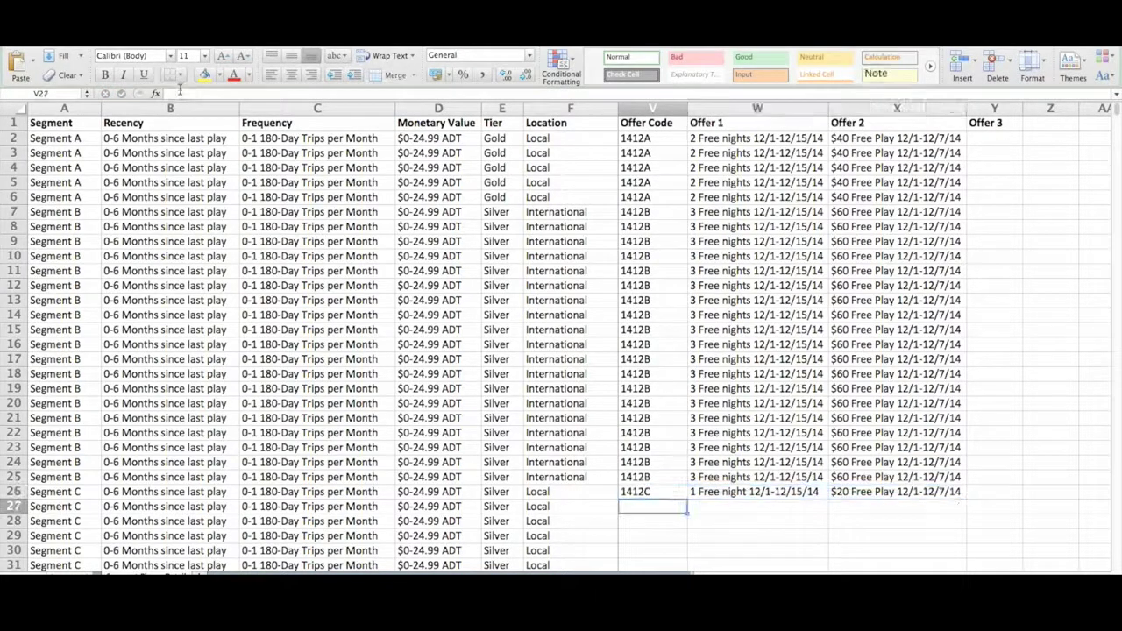
key(shift+Down)
key(shift+Down)
key(shift+Down)
key(shift+Down)
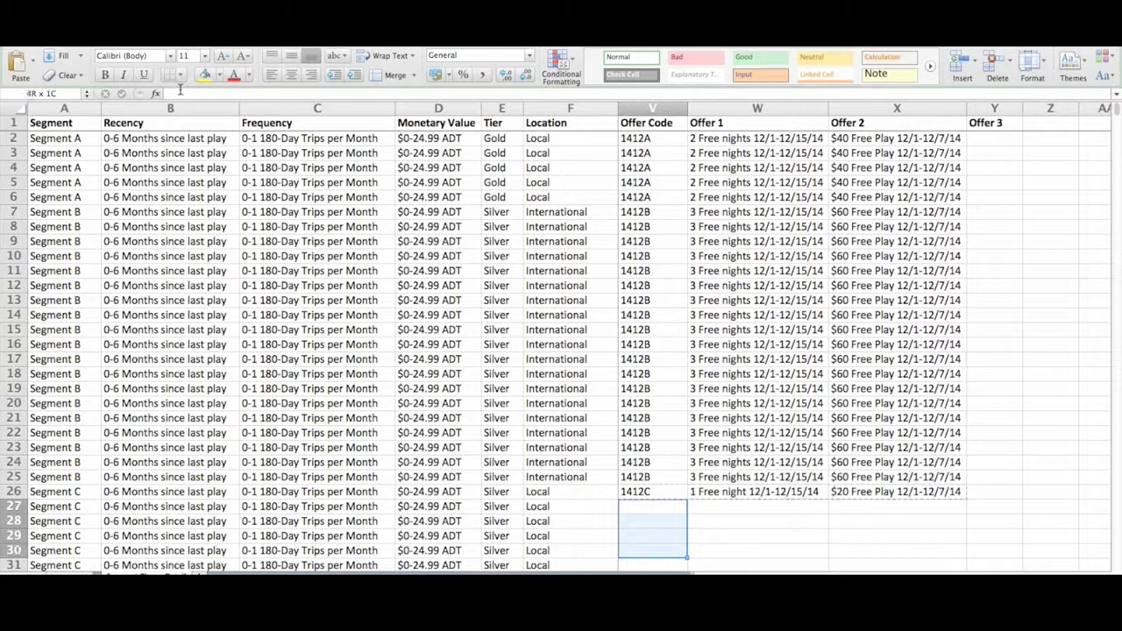
text(1412C	1 Free night 12/1-12/15/14	$20 Free Play 12/1-12/7/14 1412C	1 Free night 12/1-12/15/14	$20 Free Play 12/1-12/7/14 1412C	1 Free night 12/1-12/15/14	$20 Free Play 12/1-12/7/14 1412C	1 Free night 12/1-12/15/14	$20 Free Play 12/1-12/7/14 1412C	1 Free night 12/1-12/15/14	$20 Free Play 12/1-12/7/14)
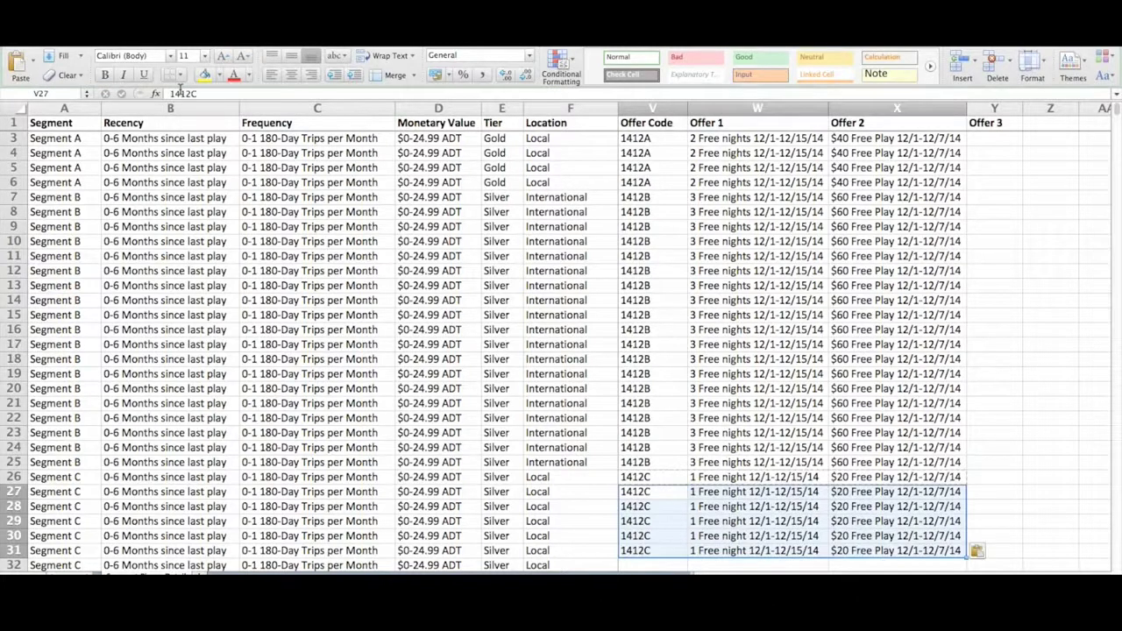
Review the assigned offer codes and offers from the Segment C rows back up to the start of the list.
key(Up)
key(Up)
key(Up)
key(Up)
key(Up)
key(Up)
key(Up)
key(Up)
key(Up)
key(Up)
key(Up)
key(Up)
key(Up)
key(Up)
key(Up)
key(Up)
key(Up)
key(Up)
key(Up)
key(Up)
key(Up)
key(Up)
key(Up)
key(Up)
key(Up)
key(Up)
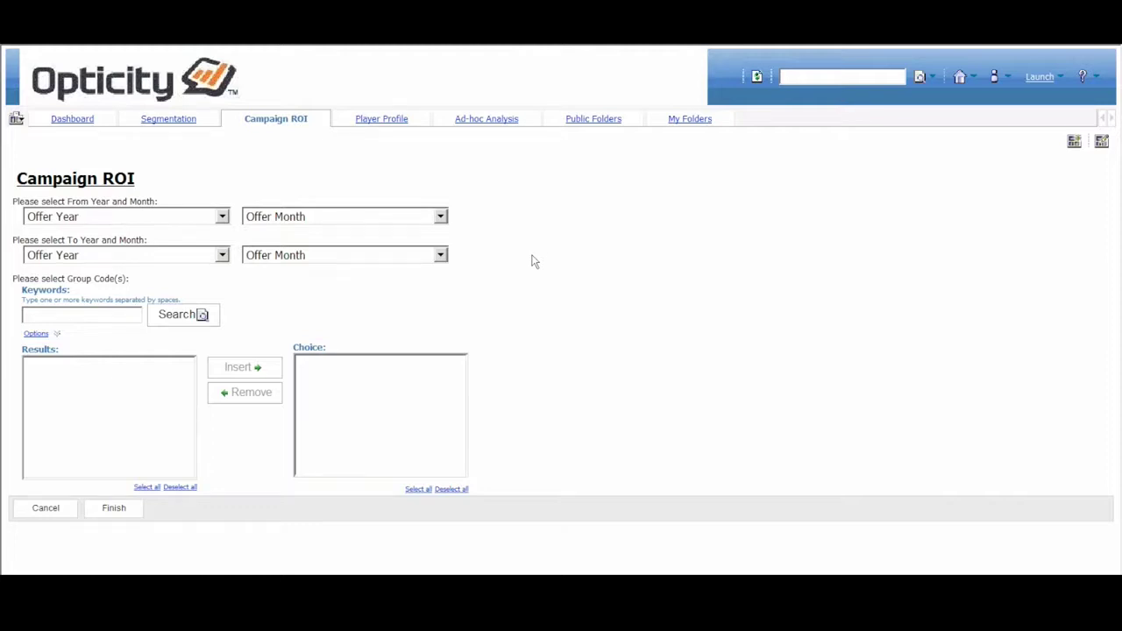
In Opticity's Campaign ROI report, set both the From and To year and month to November 2013.
click(221, 219)
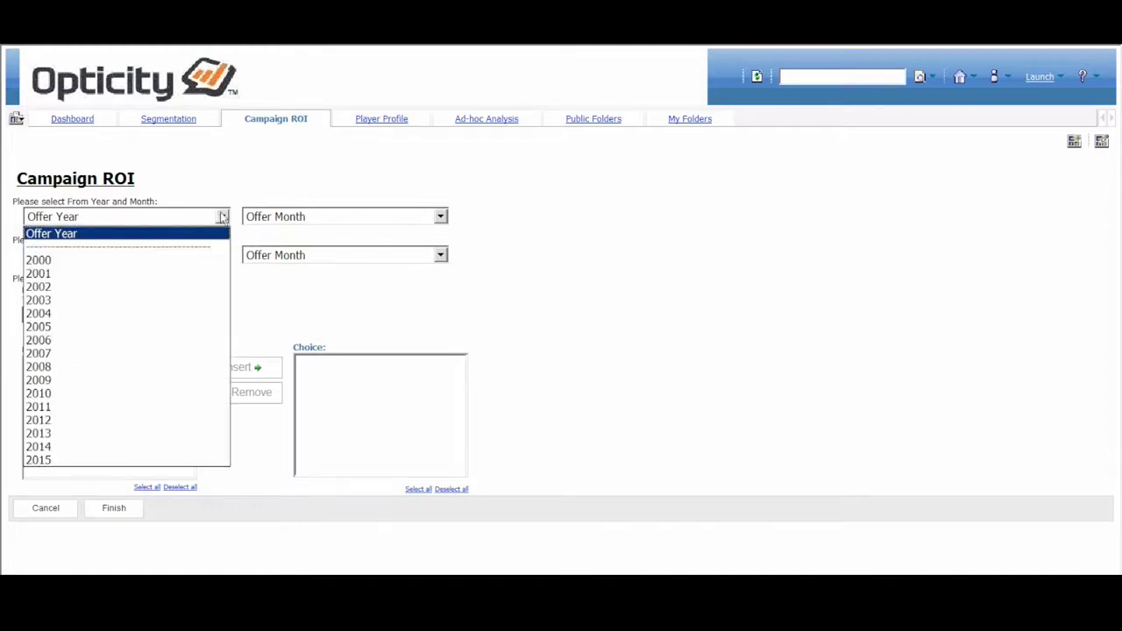
click(37, 433)
click(441, 219)
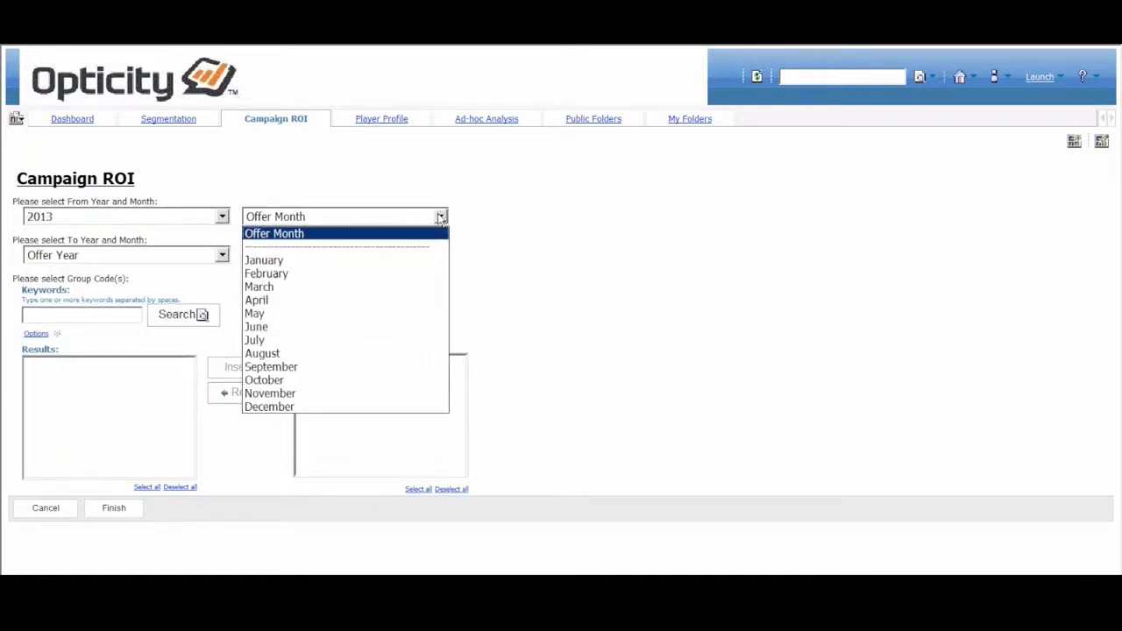
click(271, 394)
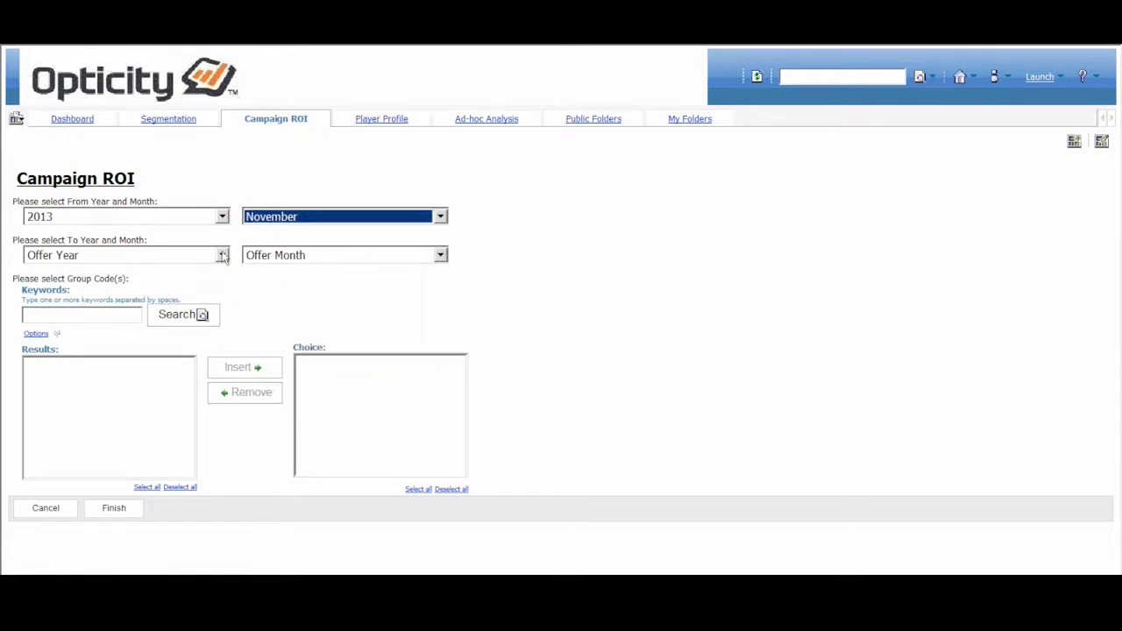
click(222, 255)
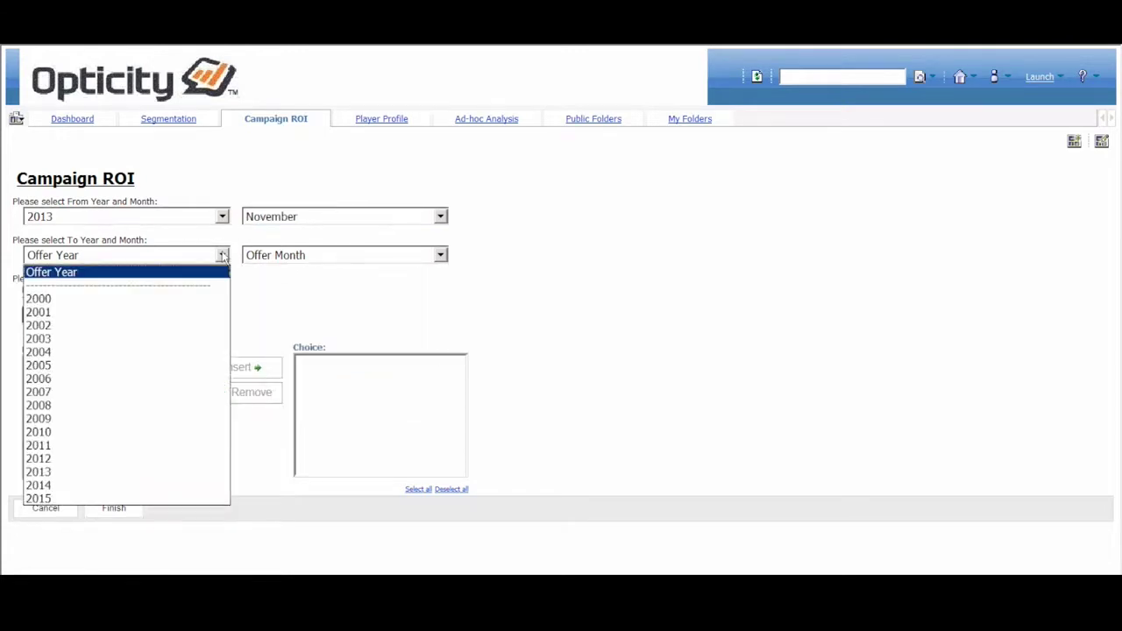
click(49, 474)
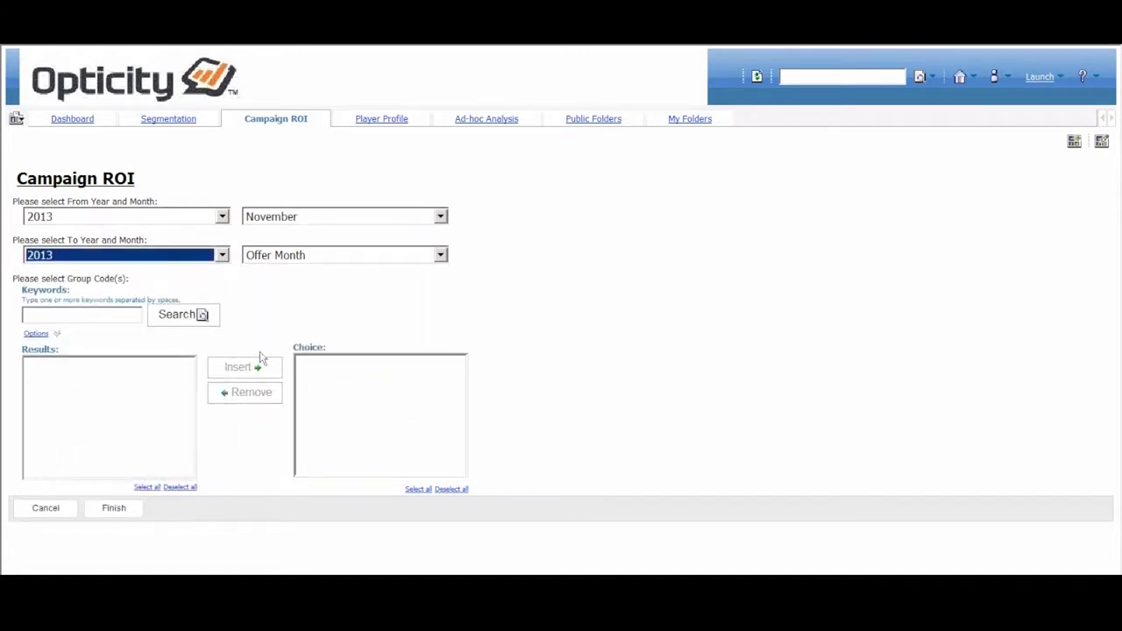
click(440, 256)
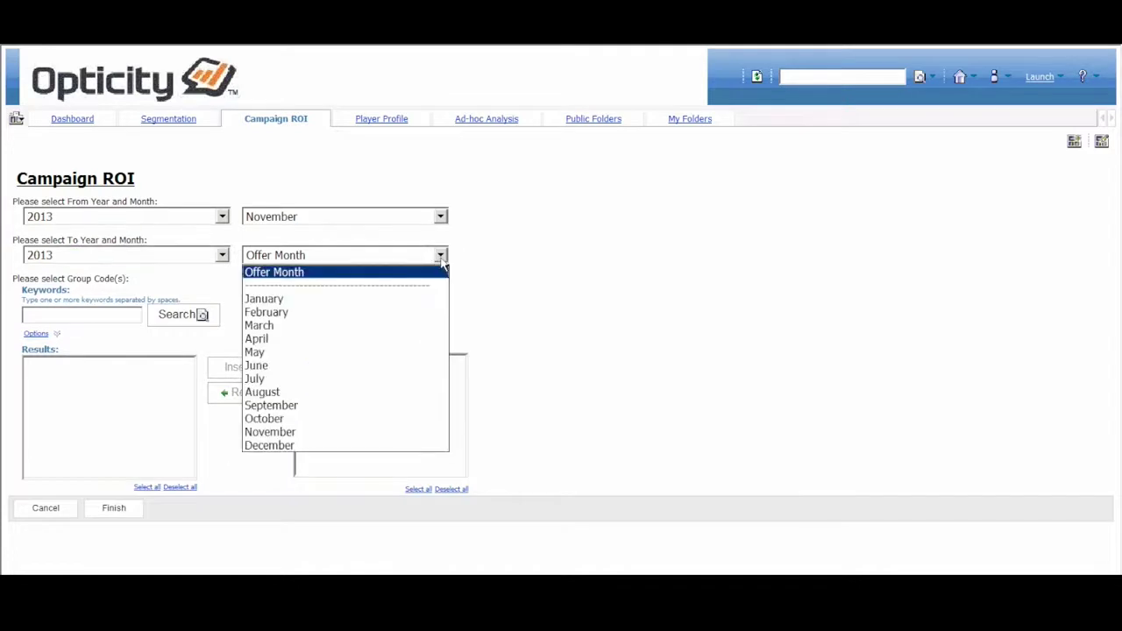
click(270, 433)
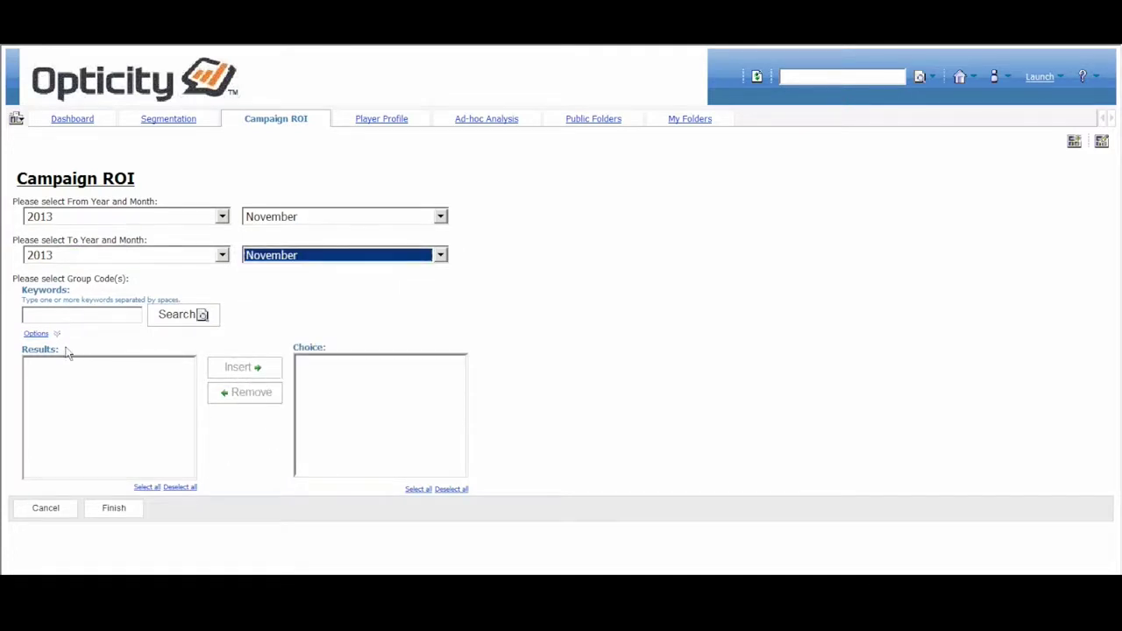
Run the Campaign ROI report for all group codes found with the keyword 12n.
click(28, 312)
text(12)
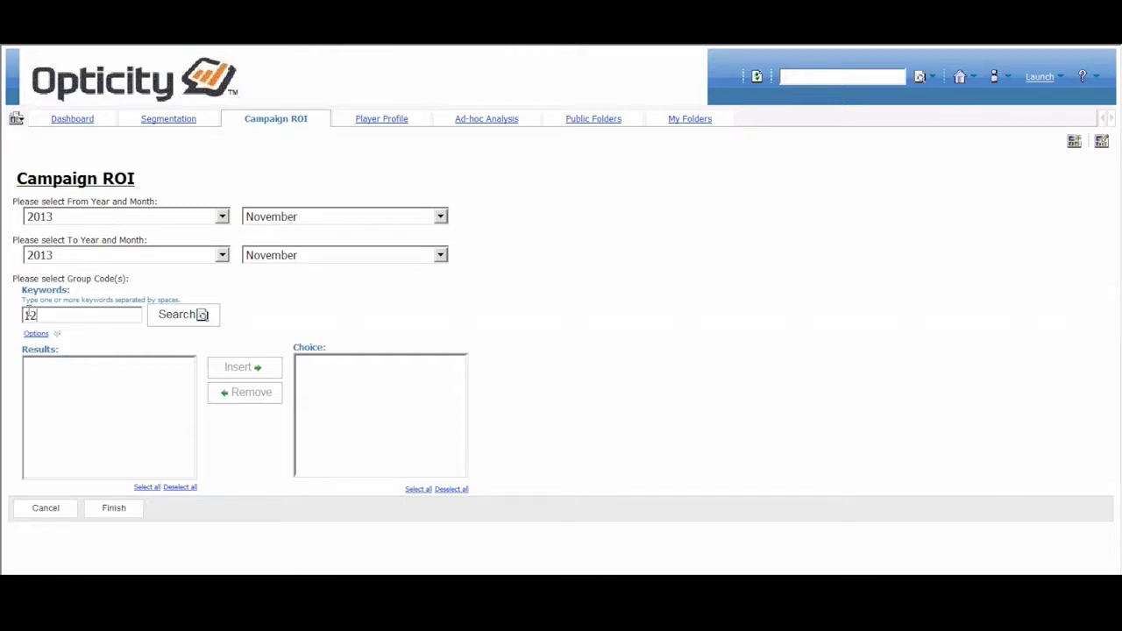
text(n)
key(Return)
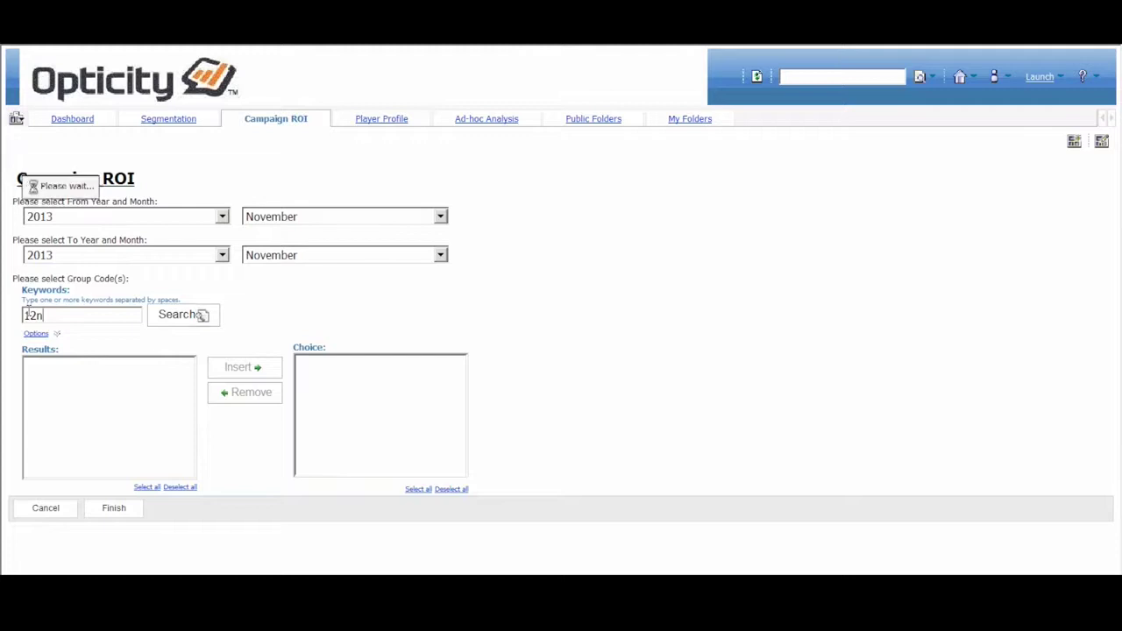
click(145, 488)
click(238, 368)
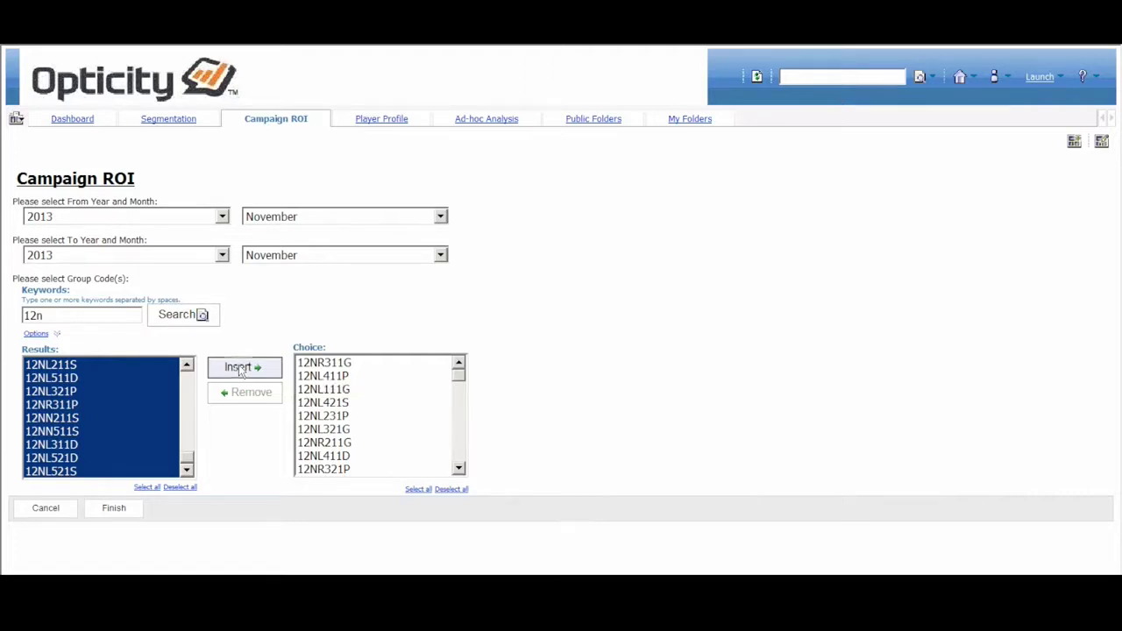
click(112, 509)
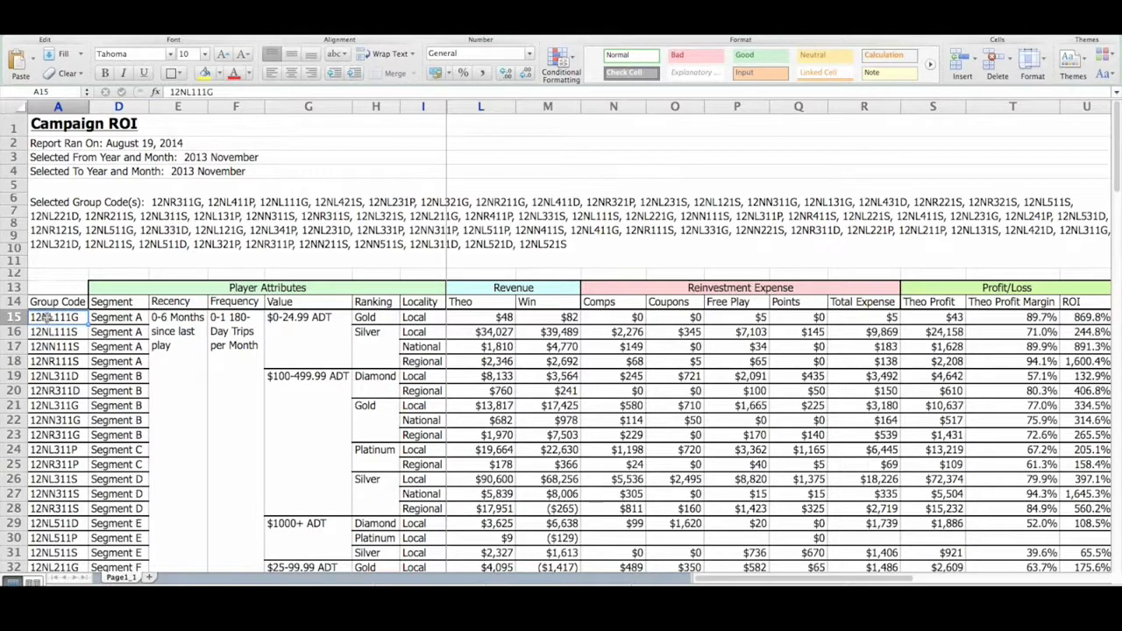
In the Campaign ROI report in Excel, examine the group codes in rows 15 to 30.
key(shift+Down)
key(shift+Down)
key(shift+Down)
key(shift+Down)
key(shift+Down)
key(shift+Down)
key(shift+Down)
key(shift+Down)
key(shift+Down)
key(shift+Down)
key(shift+Down)
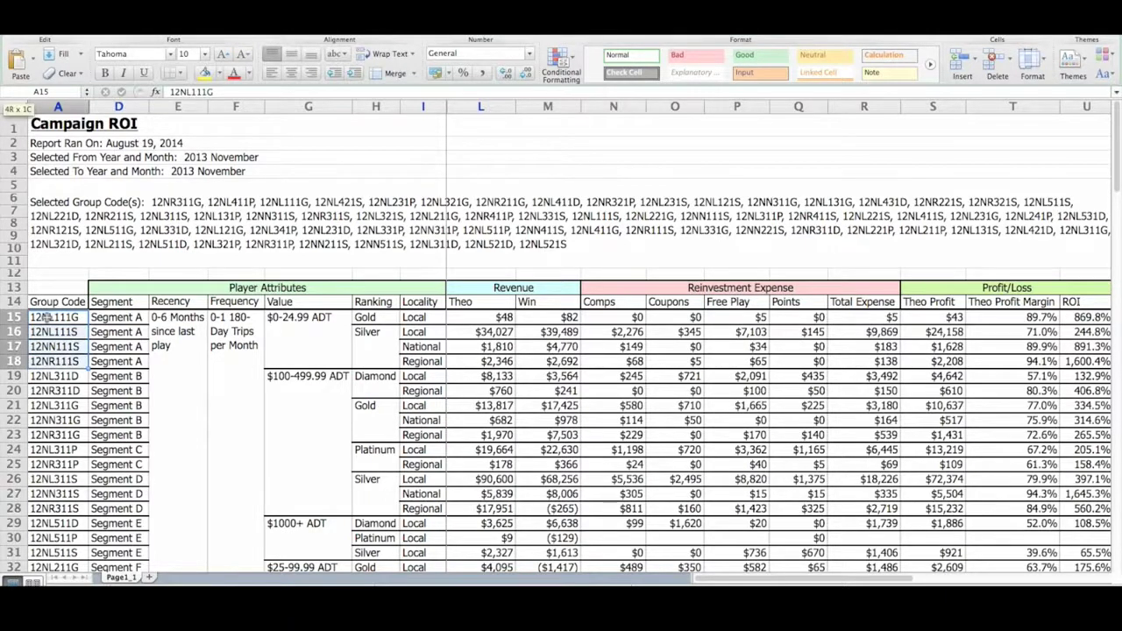
key(shift+Down)
key(shift+Down)
key(shift+Down)
key(shift+Down)
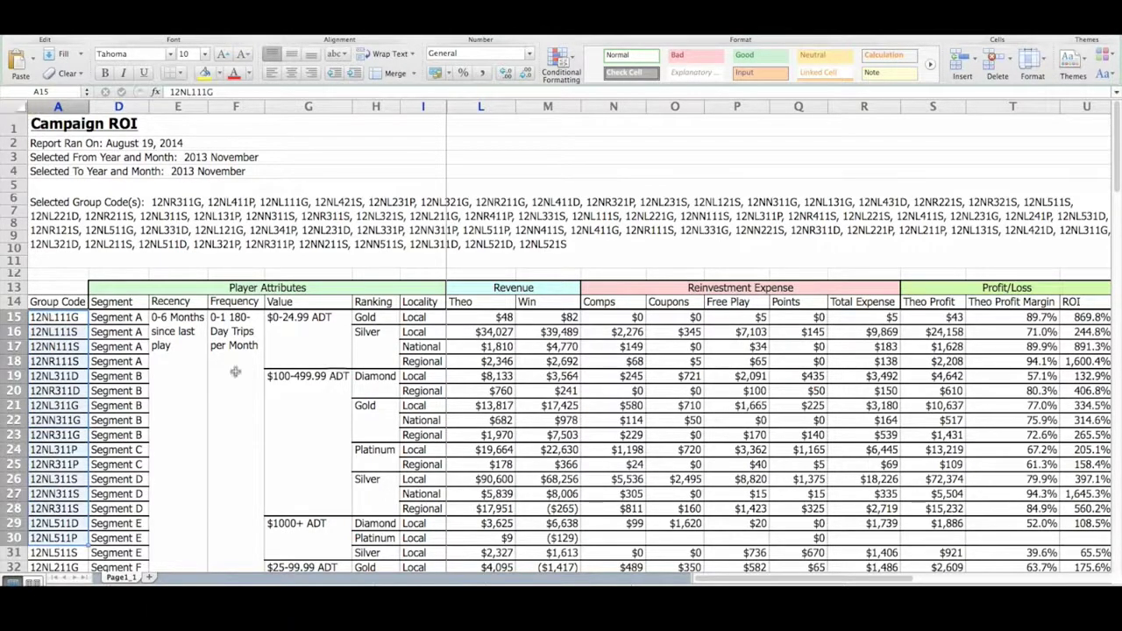
Examine the Theo and Win revenue columns for the group codes down to row 31.
click(480, 302)
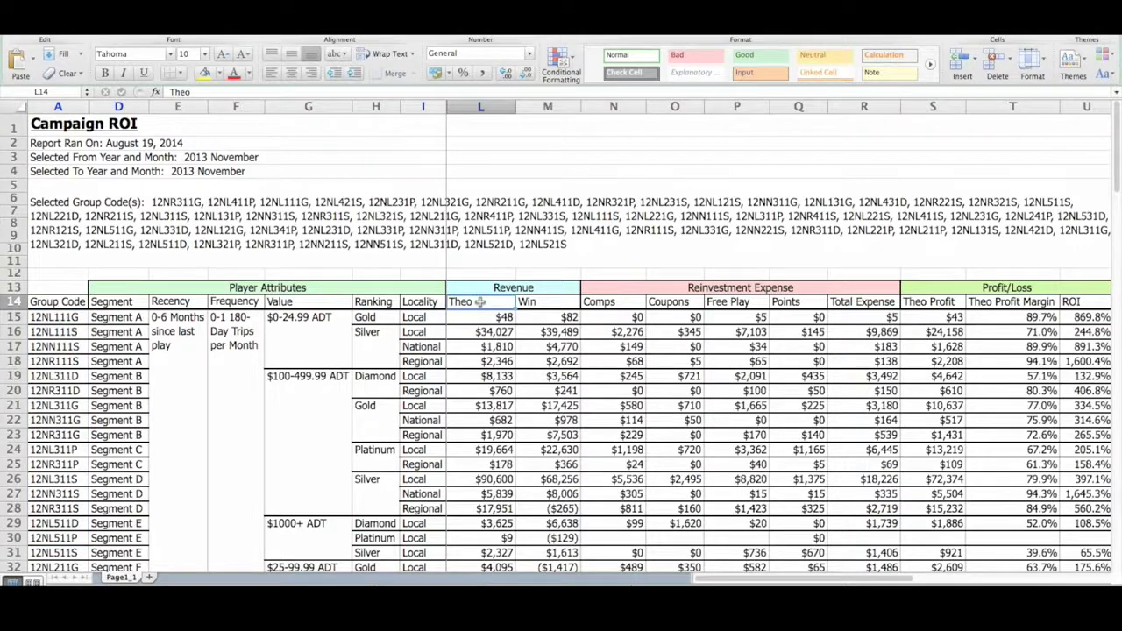
key(shift+Right)
key(shift+Down)
key(shift+Down)
key(shift+Down)
key(shift+Down)
key(shift+Down)
key(shift+Down)
key(shift+Down)
key(shift+Down)
key(shift+Down)
key(shift+Down)
key(shift+Down)
key(shift+Down)
key(shift+Down)
key(shift+Down)
key(shift+Down)
key(shift+Down)
key(shift+Down)
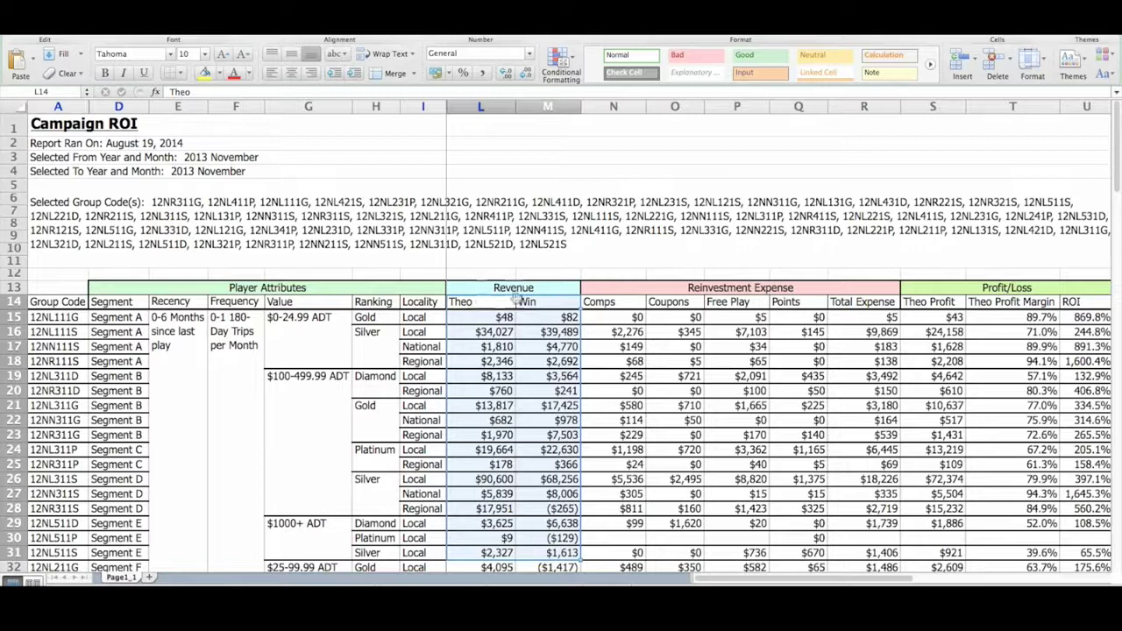
Examine the reinvestment expense columns from Comps to Total Expense down to row 26.
click(620, 302)
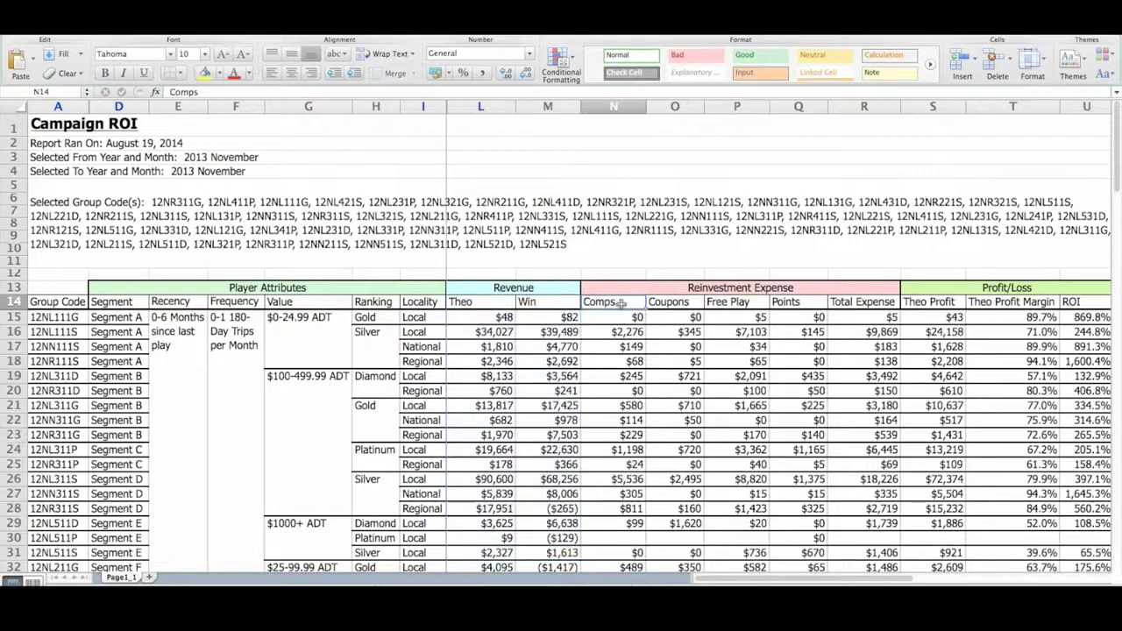
key(shift+Right)
key(shift+Right)
key(shift+Right)
key(shift+Right)
key(shift+Right)
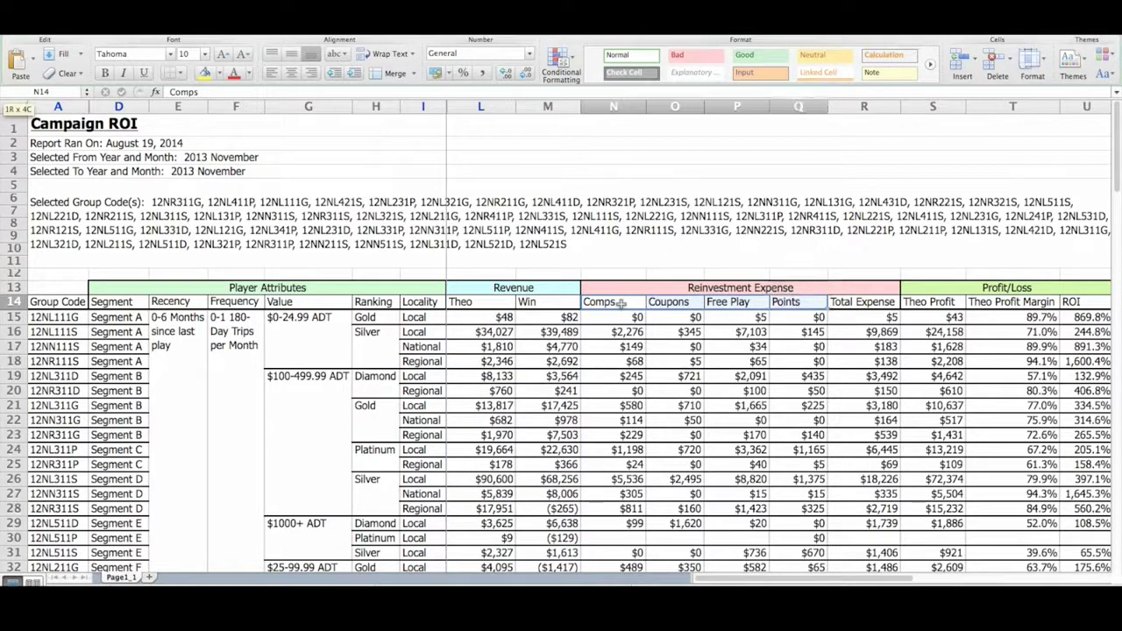
key(shift+Left)
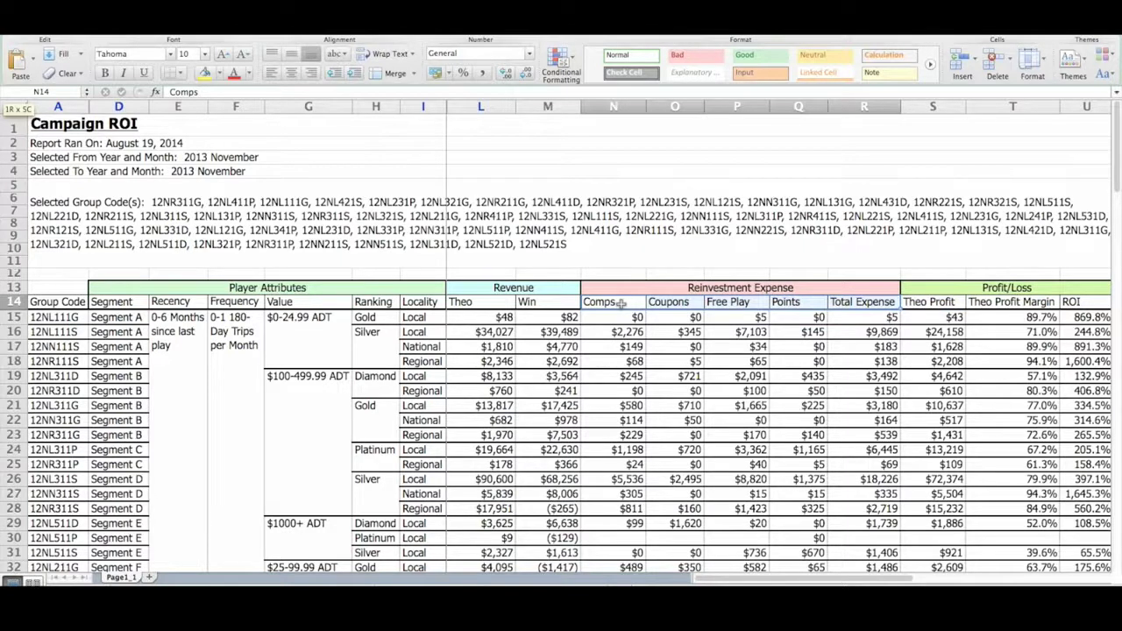
key(shift+Down)
key(shift+Down)
key(shift+Down)
key(shift+Down)
key(shift+Down)
key(shift+Down)
key(shift+Down)
key(shift+Down)
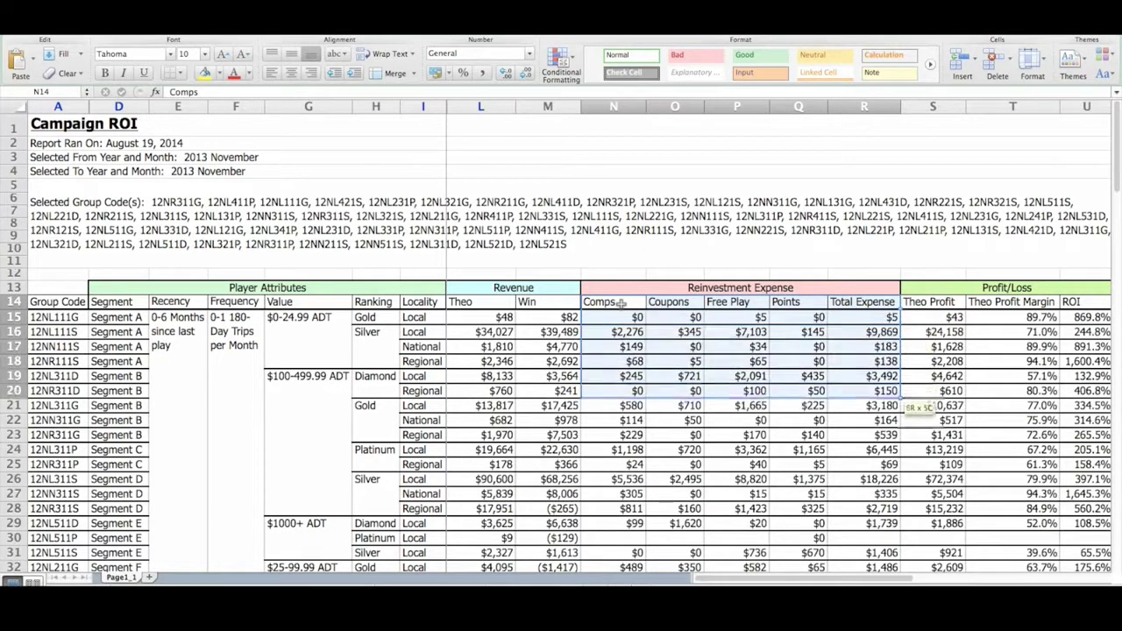
key(shift+Down)
key(shift+Down)
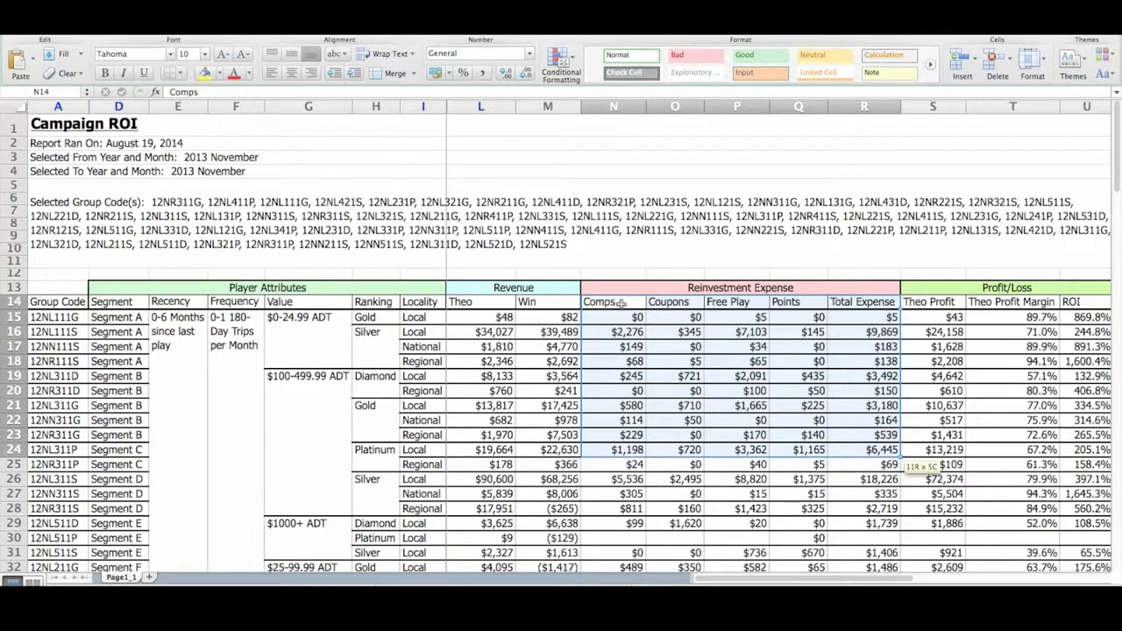
key(shift+Down)
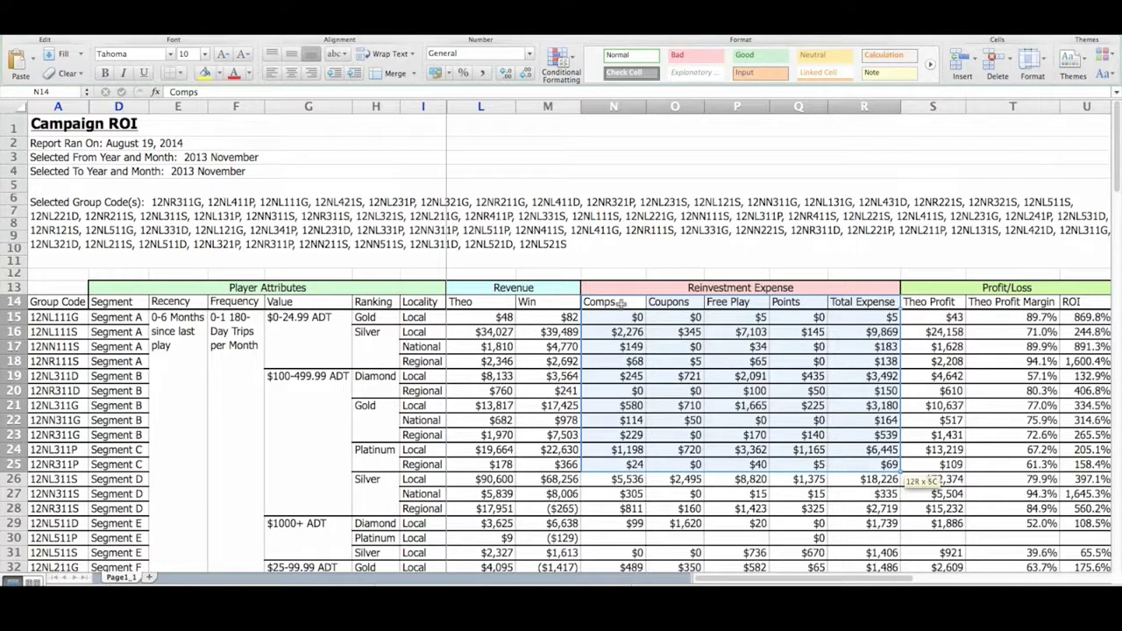
key(shift+Down)
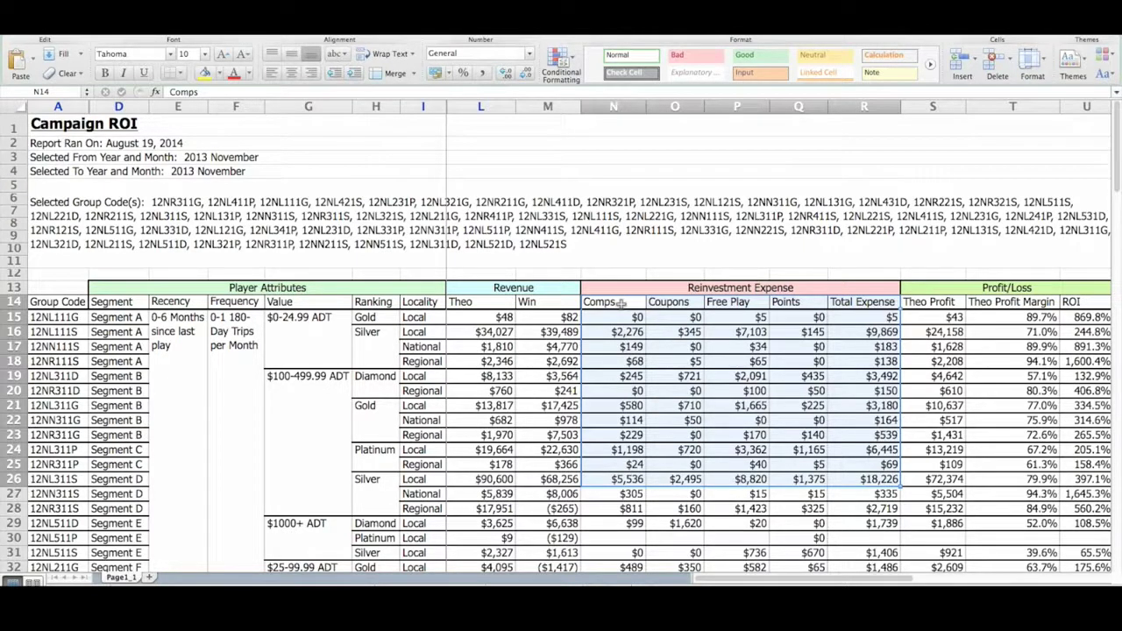
Examine the Theo Profit, Theo Profit Margin and ROI columns, reading the ROI of each group code down to row 42.
click(946, 301)
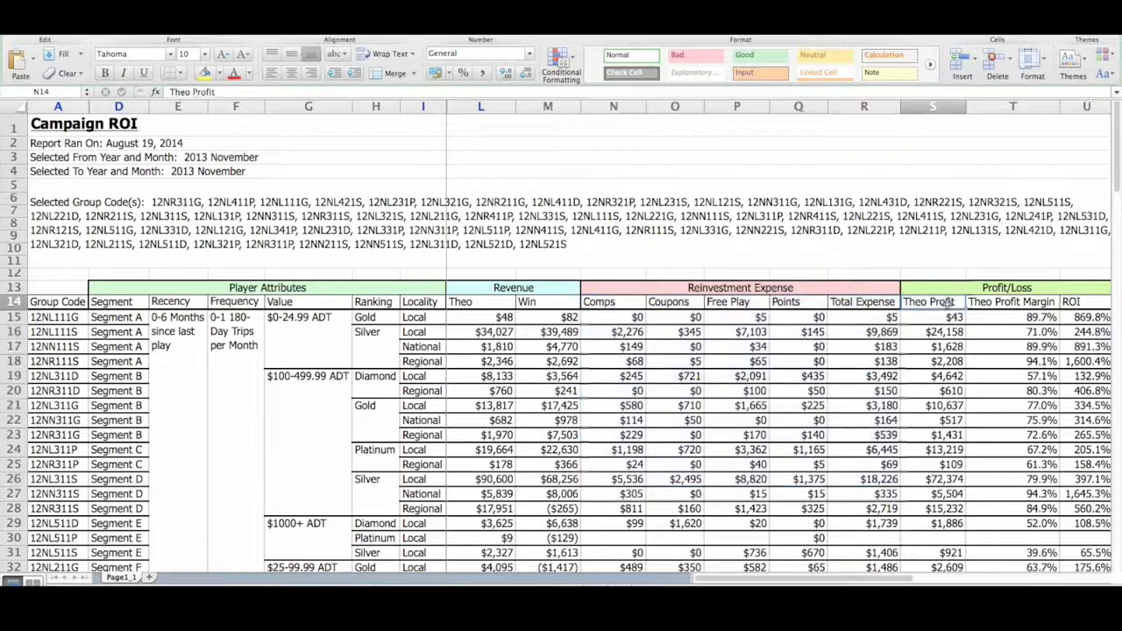
key(Right)
key(Right)
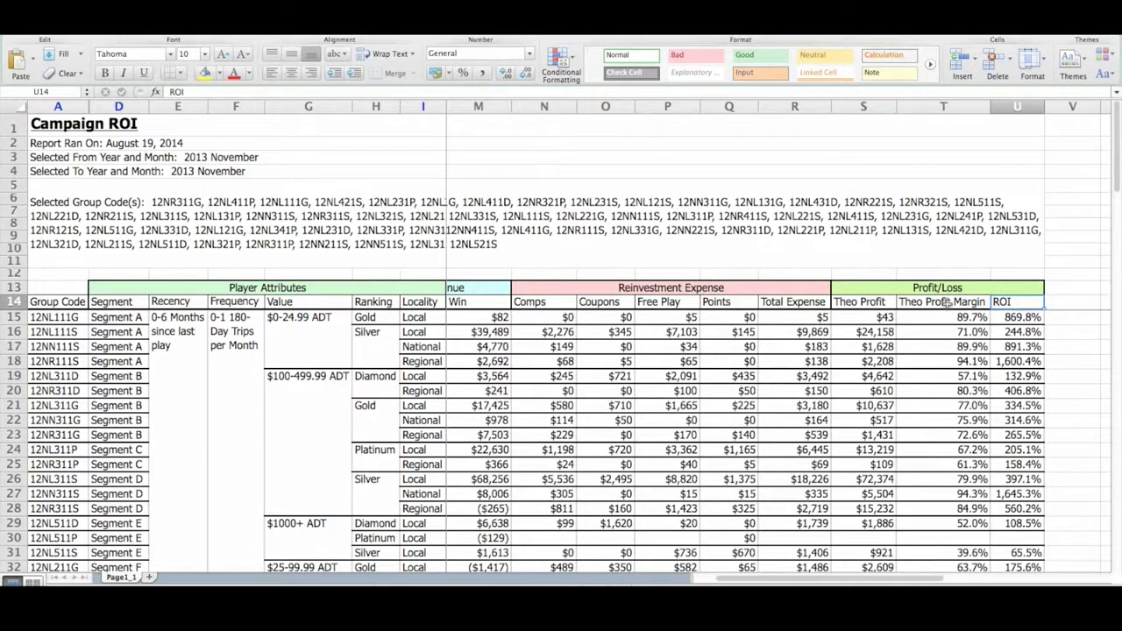
key(Down)
key(Down)
key(Down)
key(Down)
key(Down)
key(Down)
key(Down)
key(Down)
key(Down)
key(Down)
key(Down)
key(Down)
key(Down)
key(Down)
key(Down)
key(Down)
key(Down)
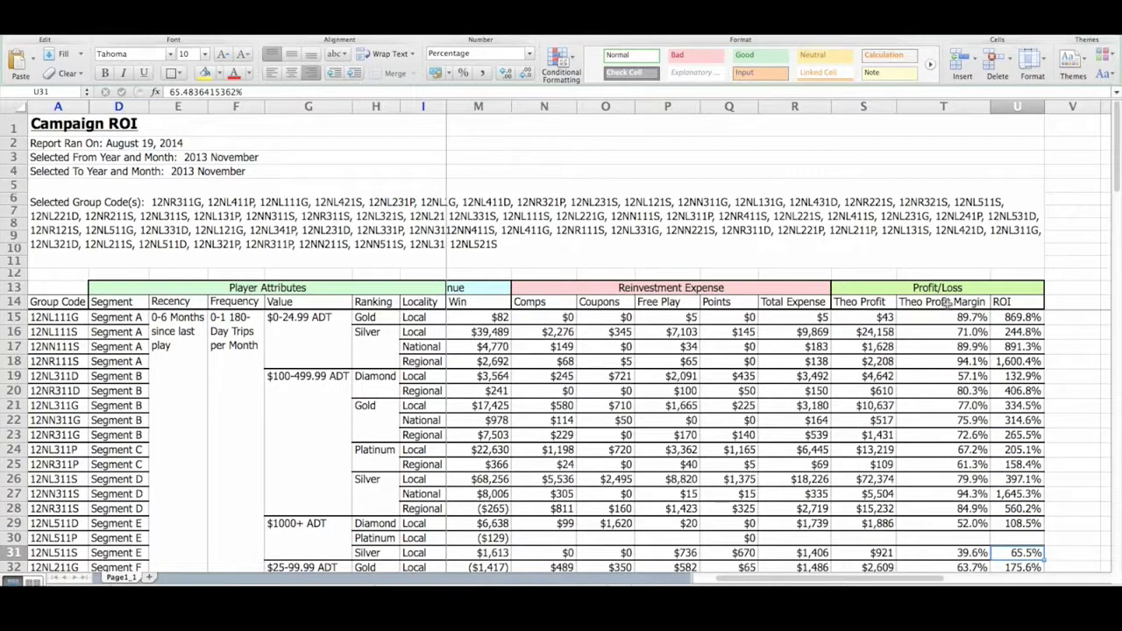
key(Down)
key(Down)
key(Down)
key(Down)
key(Down)
key(Down)
key(Down)
key(Down)
key(Down)
key(Down)
key(Down)
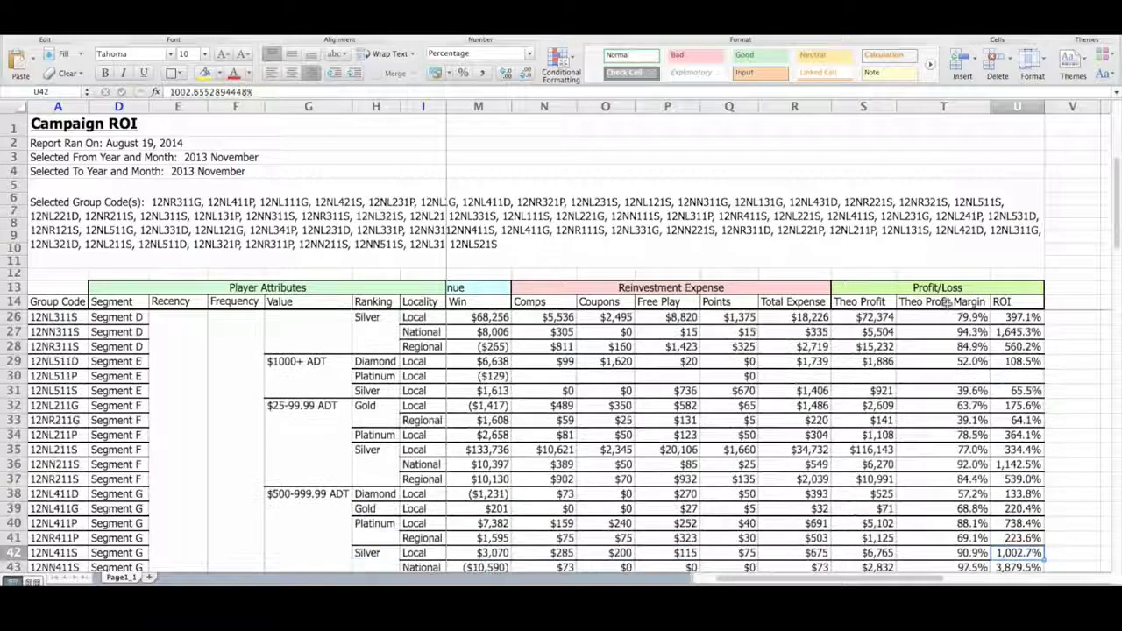
Examine the ROI column for the remaining group codes from row 43 down, covering Segment G and the segments below it.
key(Down)
key(Down)
key(Down)
key(Down)
key(Down)
key(Down)
key(Down)
key(Down)
key(Down)
key(Down)
key(Down)
key(Down)
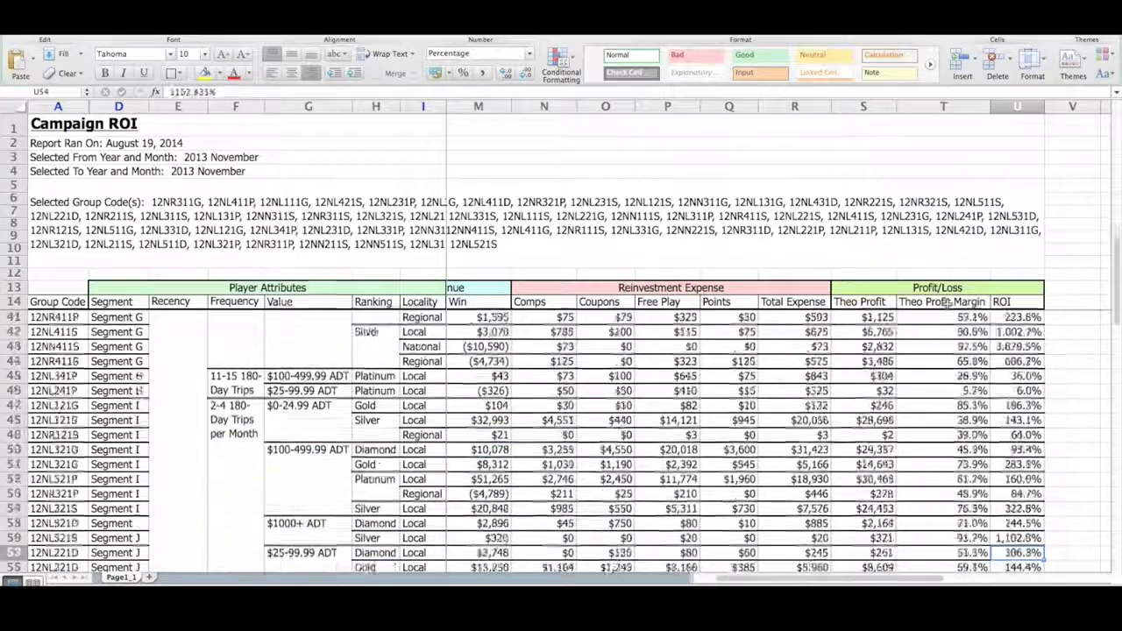
key(Down)
key(Down)
key(Down)
key(Down)
key(Down)
key(Down)
key(Down)
key(Down)
key(Down)
key(Down)
key(Down)
key(Down)
key(Down)
key(Down)
key(Down)
key(Down)
key(Down)
key(Down)
key(Down)
key(Down)
key(Down)
key(Down)
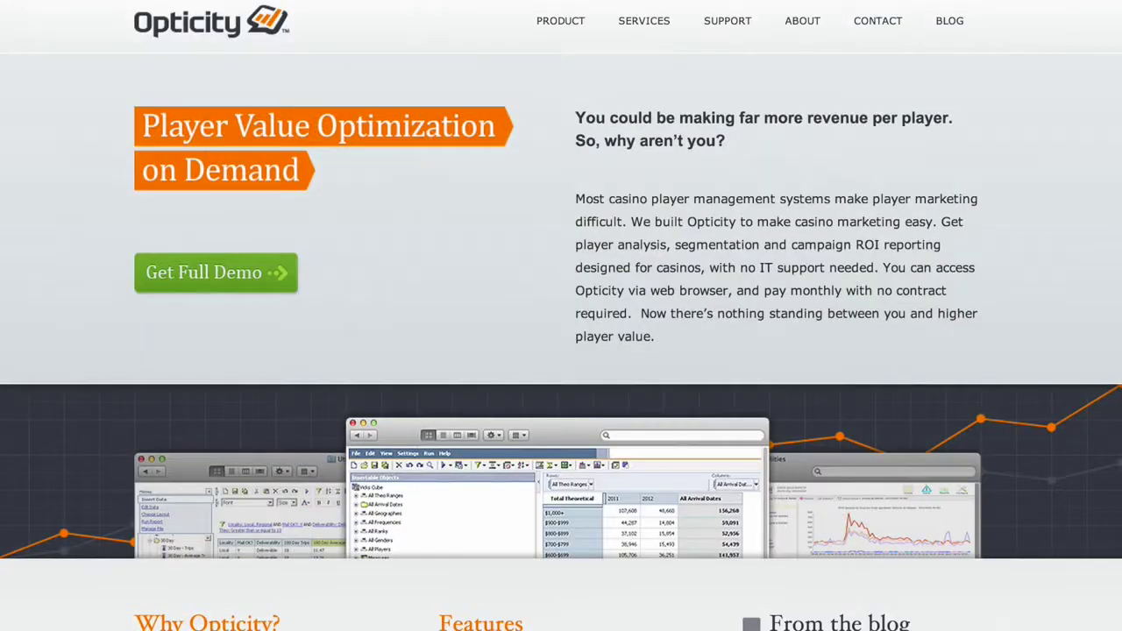